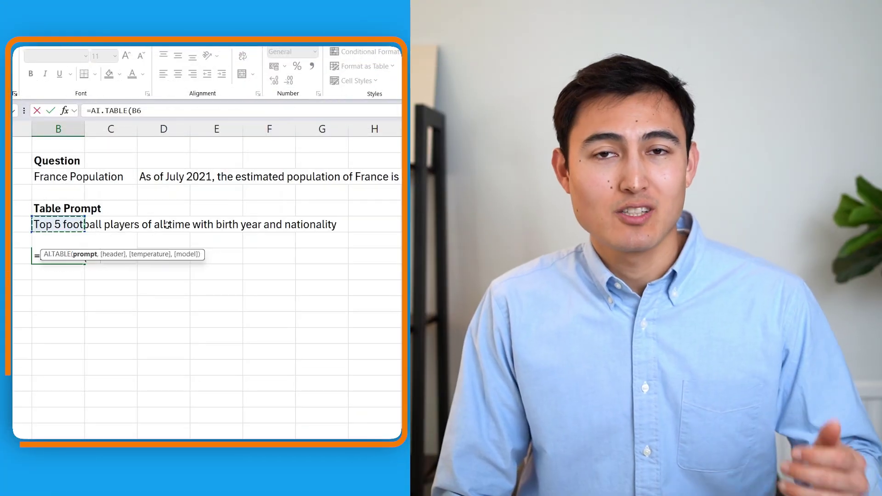
Complete the =AI.TABLE(B6) formula to generate the top 5 football players table
type(")")
key("Return")
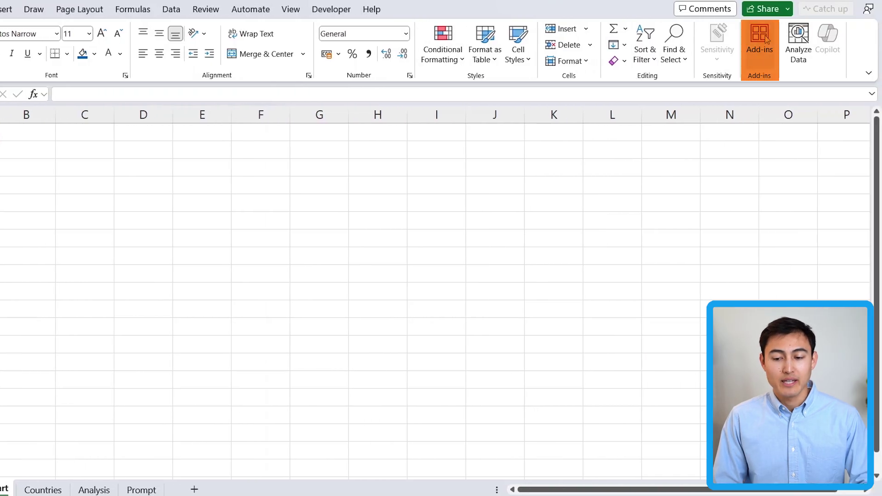
Add the Activity Timer add-in from the Office store, accepting its terms and conditions
left_click(766, 41)
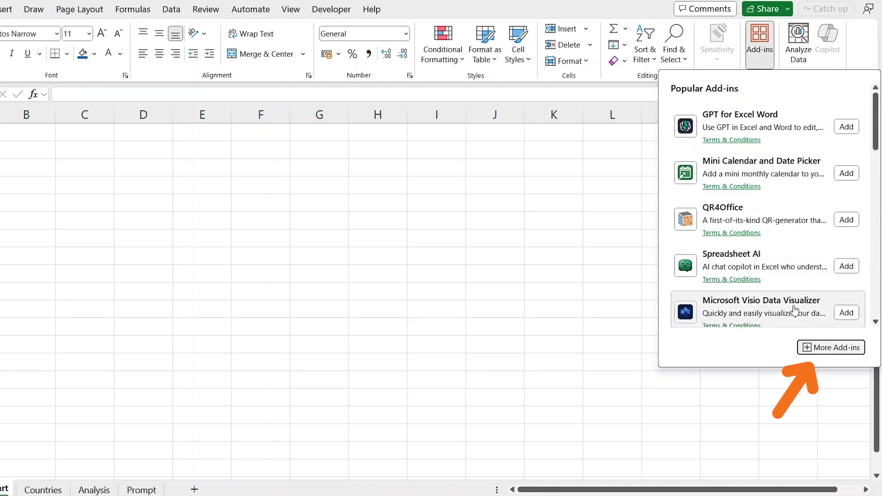
left_click(835, 347)
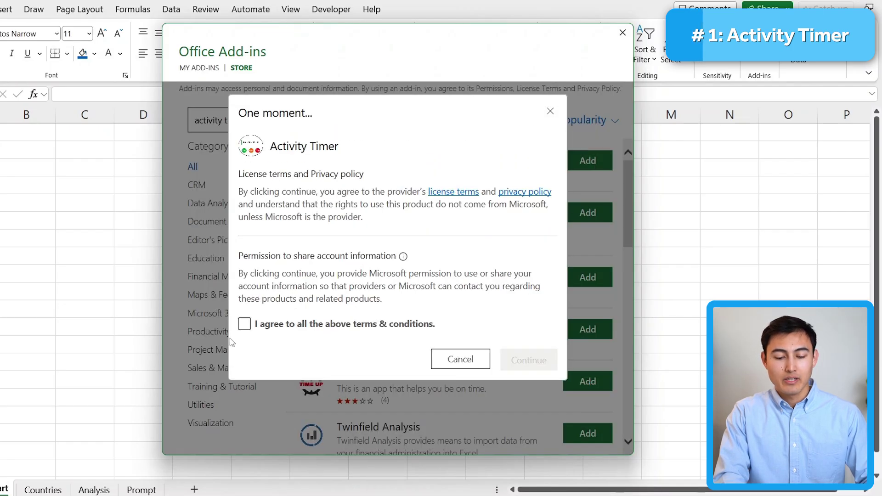
left_click(244, 323)
left_click(529, 360)
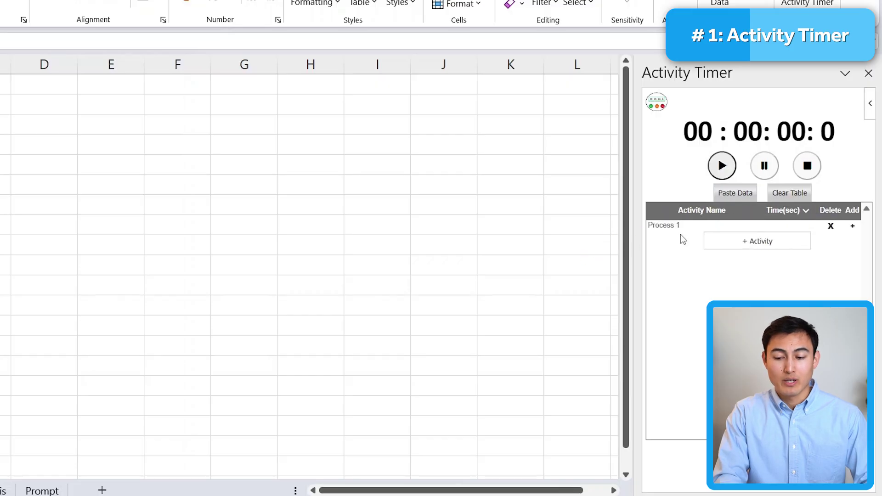
Name the first activity Client 1 and time it, recording 6.01 seconds
type("Client 1")
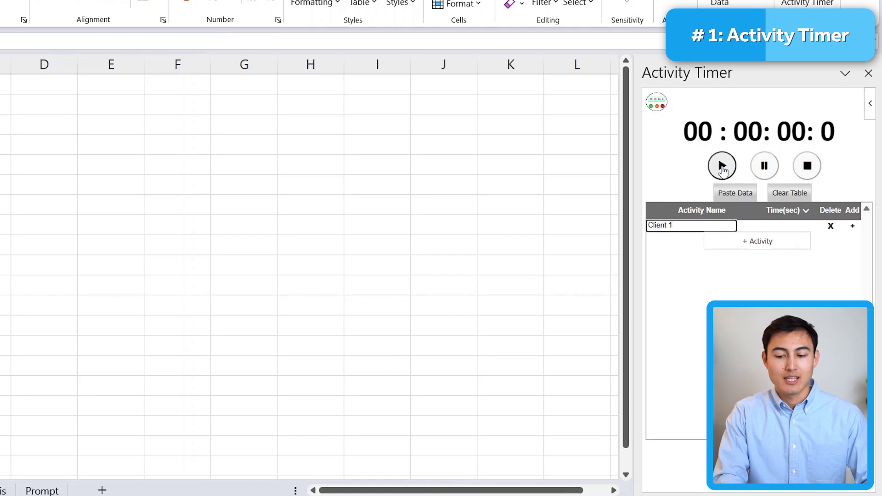
left_click(722, 167)
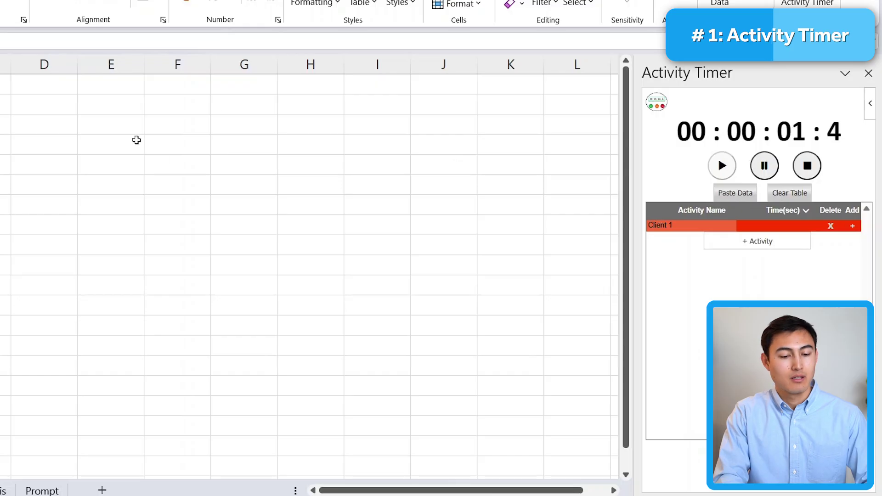
left_click(154, 120)
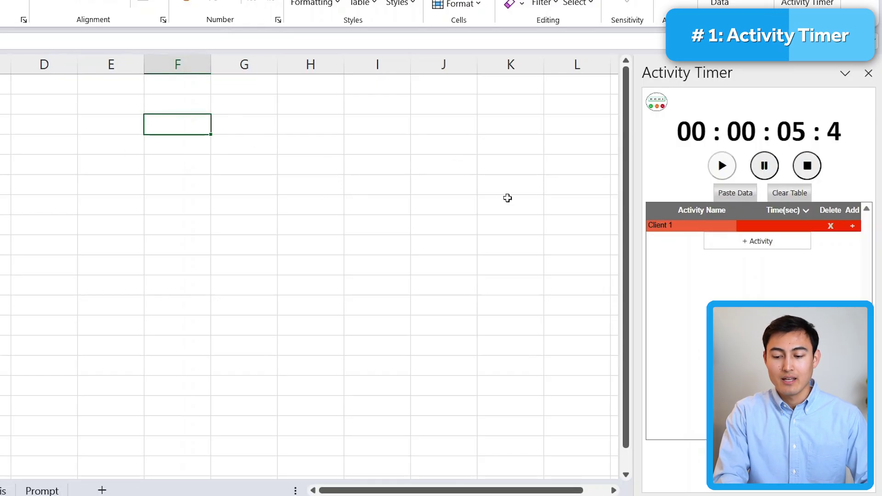
left_click(809, 168)
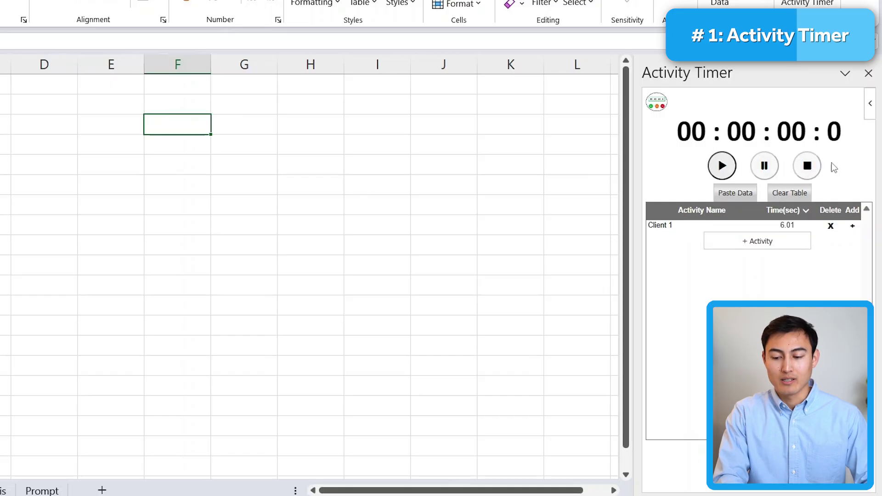
Add a second activity named Client 2 and time it at 4.00 seconds
left_click(752, 244)
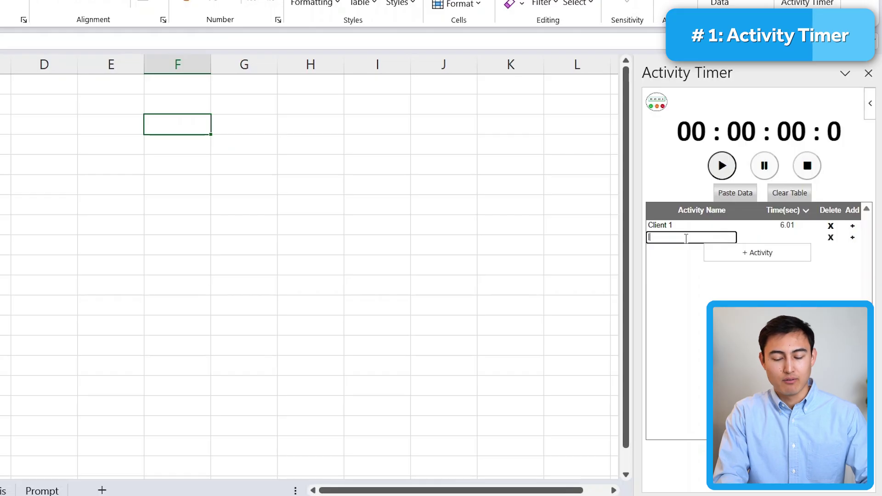
type("Client 2")
left_click(722, 167)
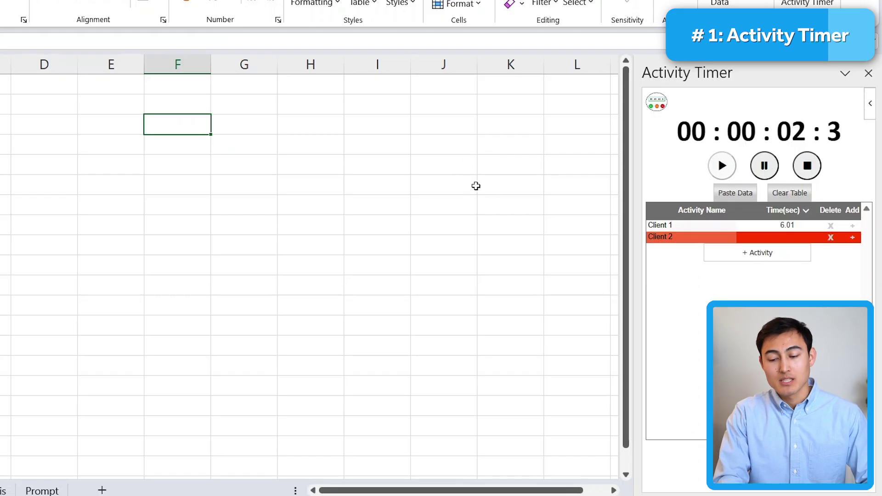
left_click(808, 166)
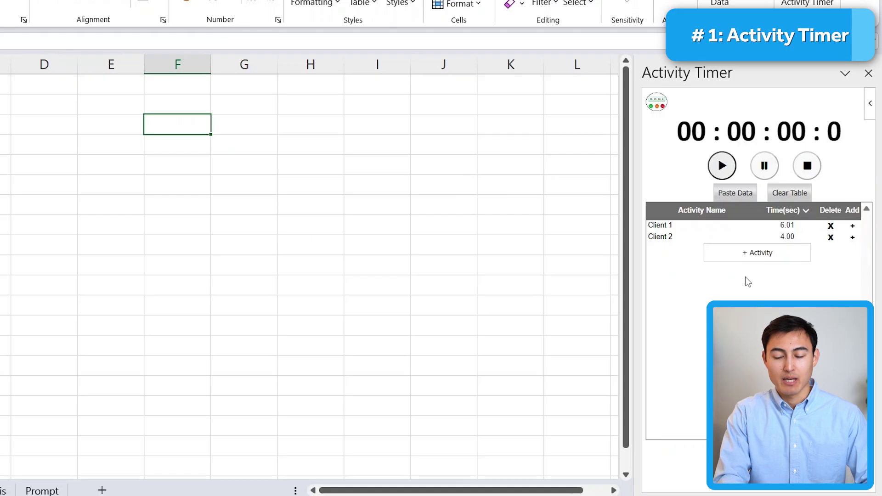
Paste the timed activities into the sheet, then show Activity Timer's Remove option in My Add-ins
left_click(732, 197)
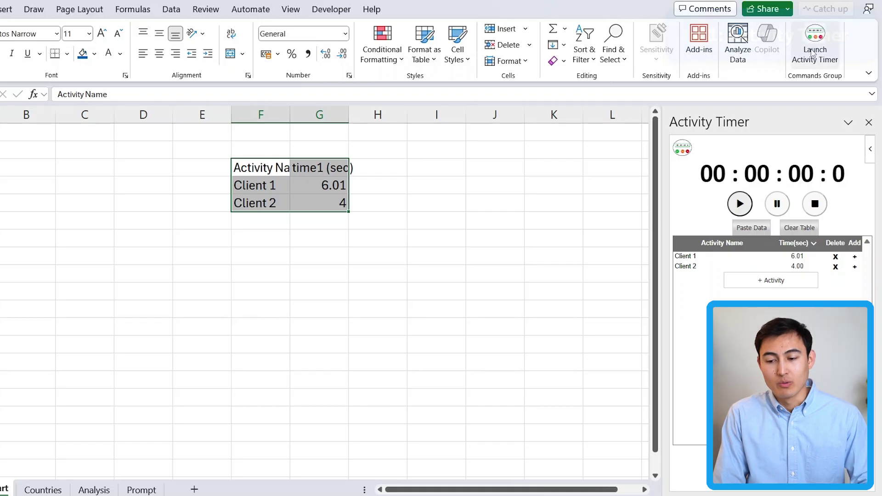
right_click(814, 54)
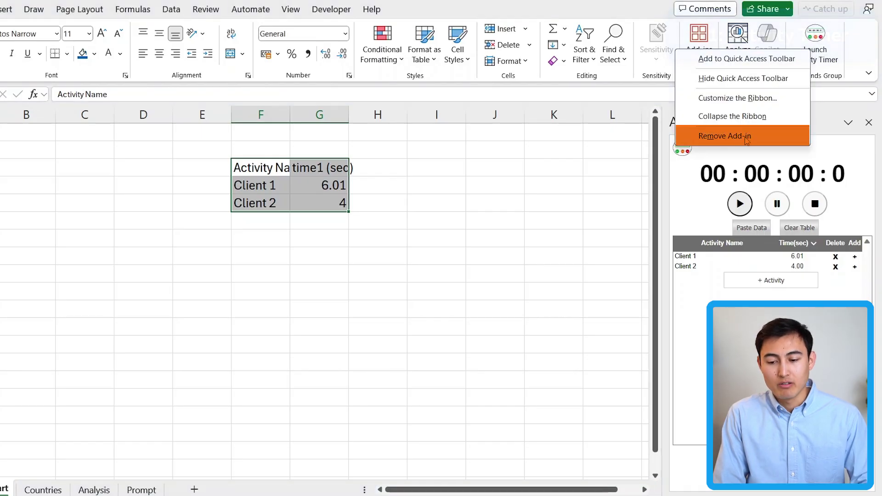
left_click(699, 41)
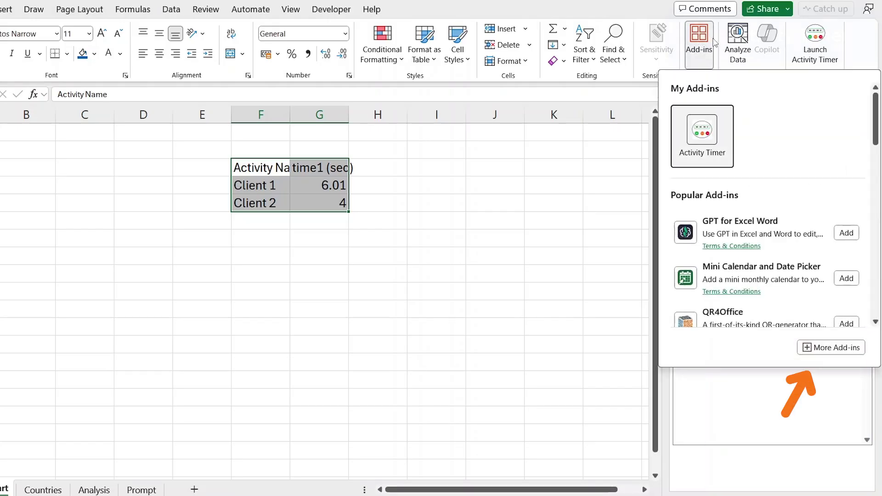
left_click(831, 348)
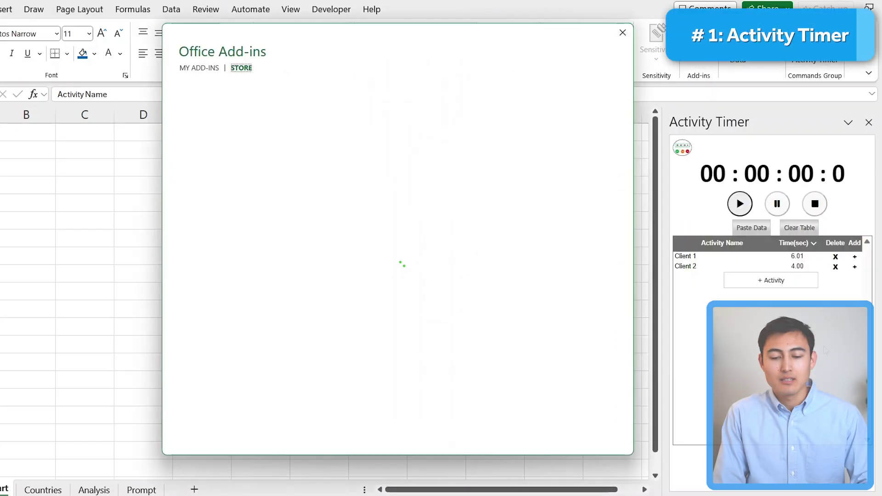
left_click(208, 70)
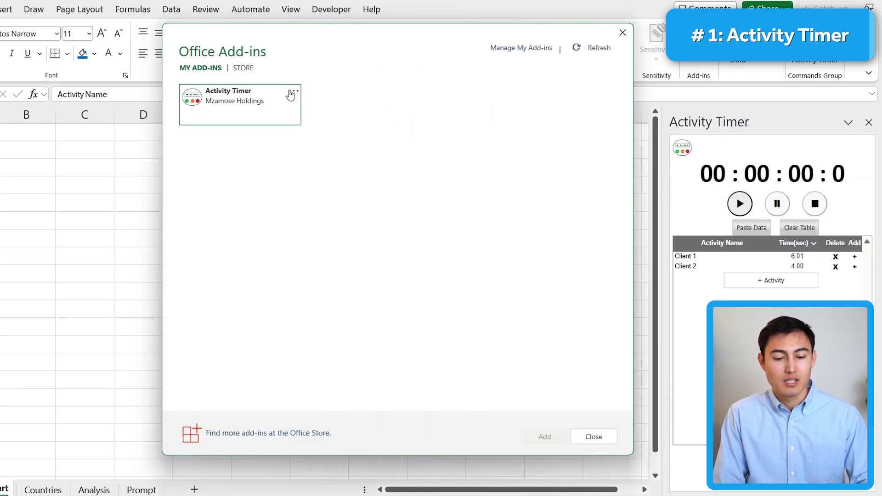
left_click(292, 91)
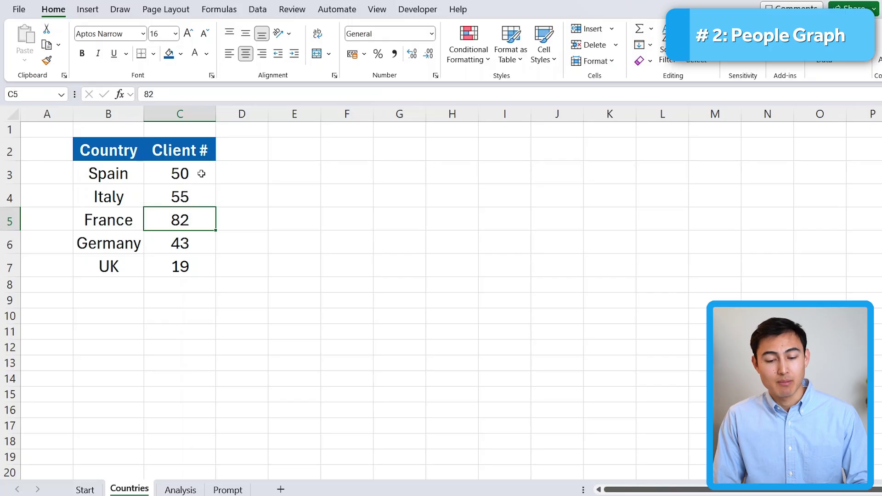
Search the add-ins store for People Graph and insert it into the sheet
left_click(784, 46)
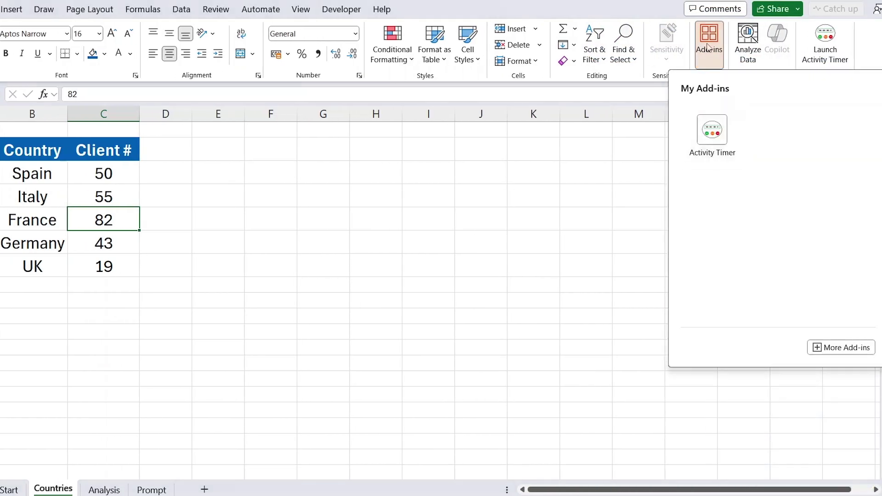
left_click(833, 347)
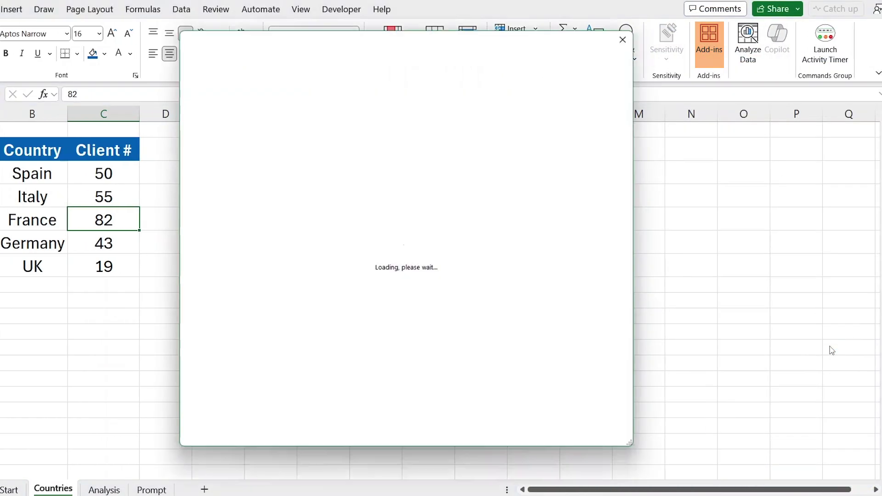
left_click(224, 124)
type("people graph")
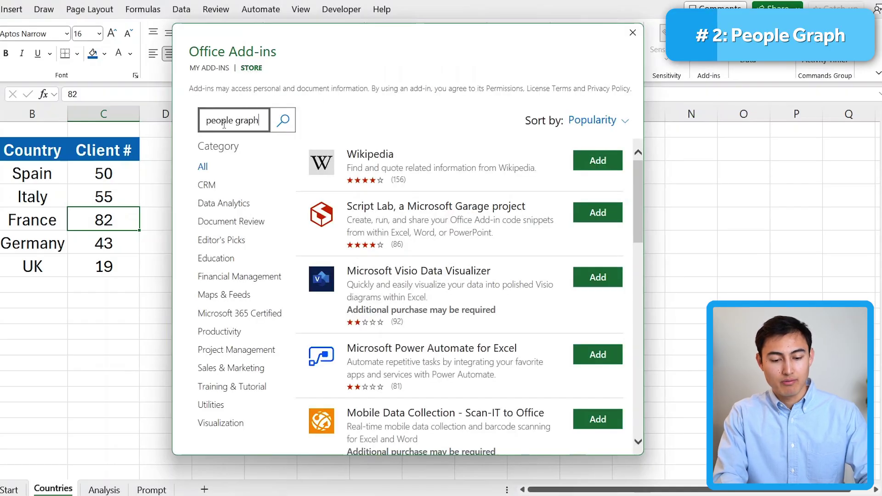
key("Return")
left_click(591, 157)
left_click(550, 258)
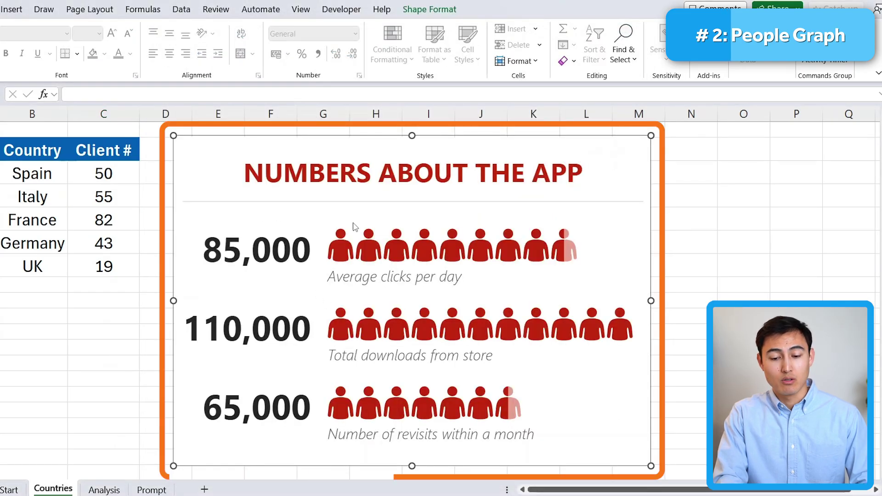
Build the People Graph from the Country and Client # data in B2:C7
mouse_move(583, 141)
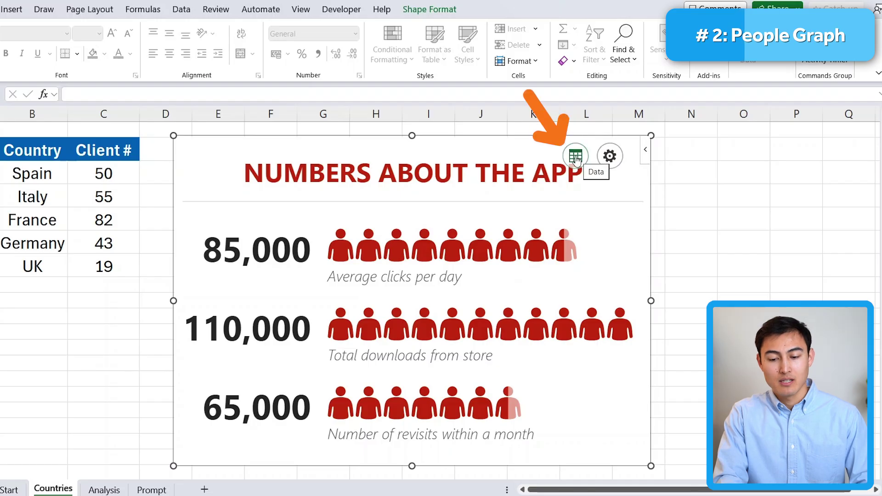
left_click(576, 156)
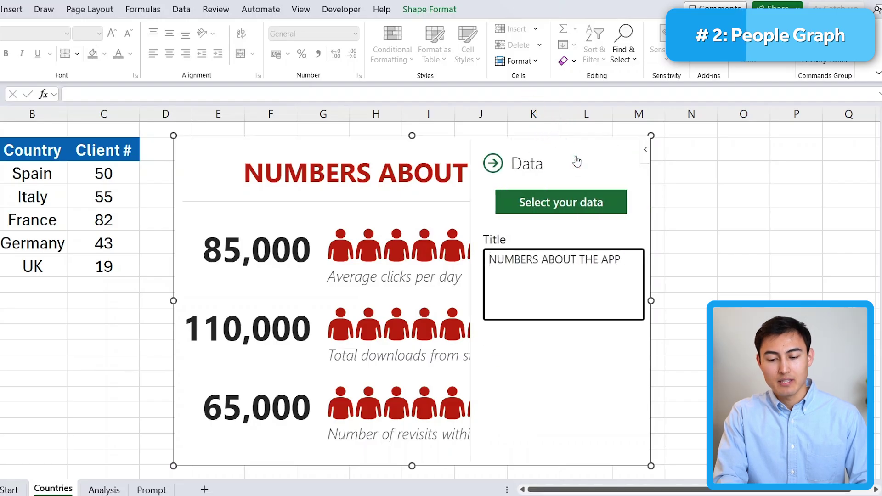
left_click(582, 207)
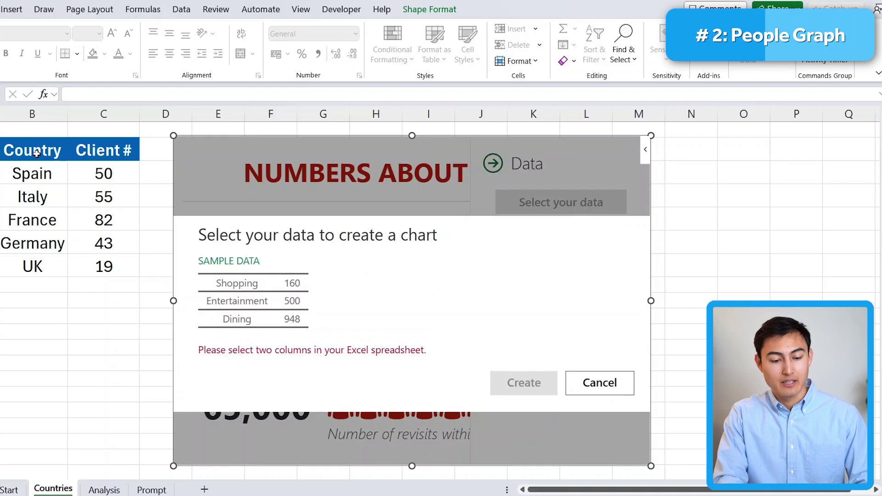
left_click_drag(36, 153, 113, 152)
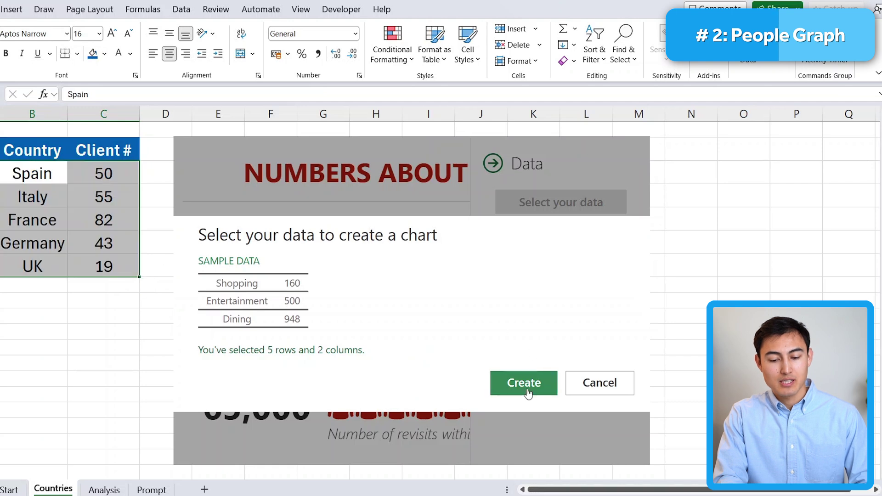
left_click(523, 384)
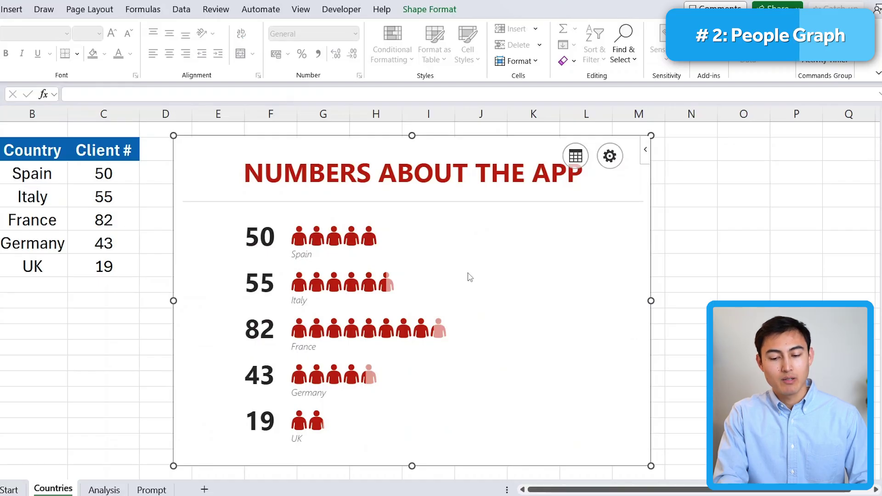
Style the People Graph with the yellow type, star icons and a dark theme
left_click(609, 156)
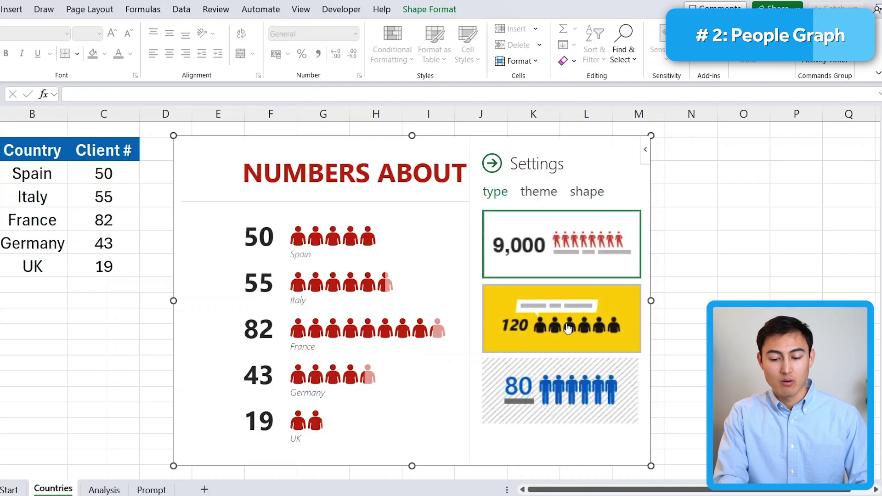
left_click(567, 328)
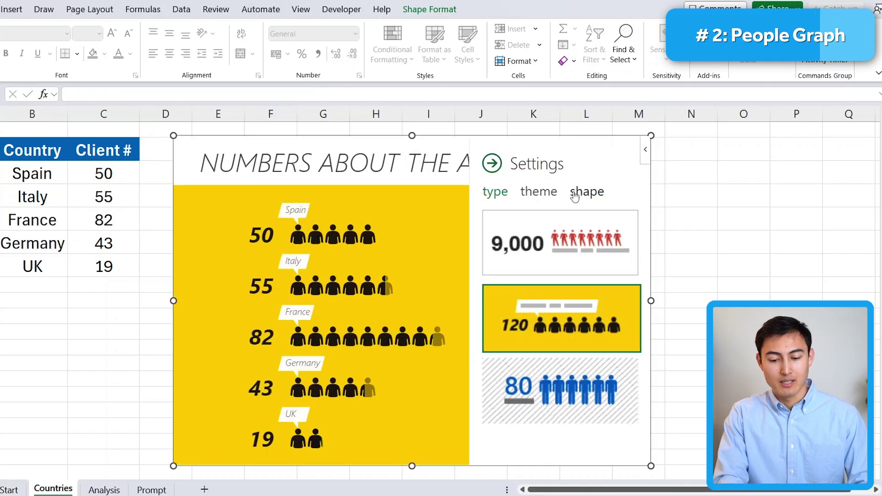
left_click(586, 195)
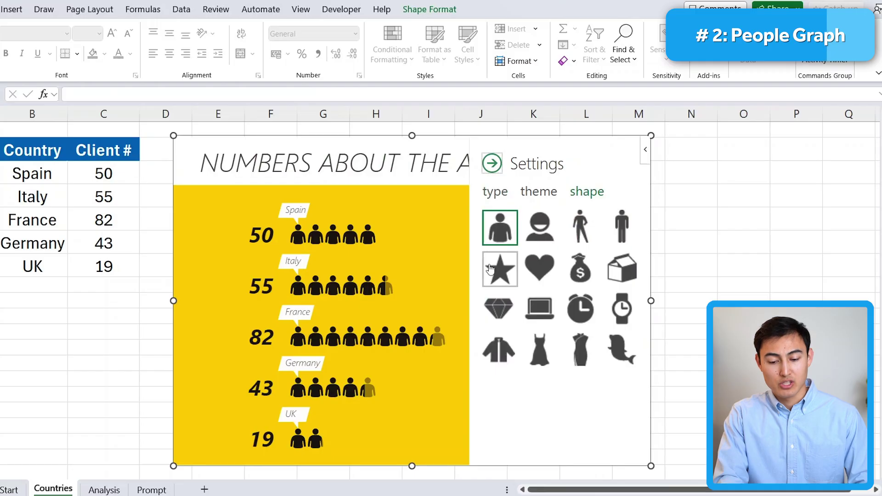
left_click(500, 281)
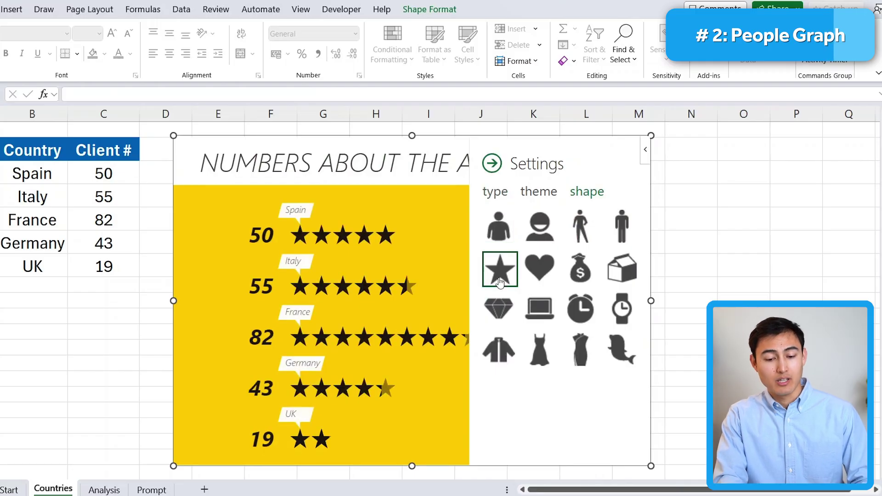
left_click(538, 192)
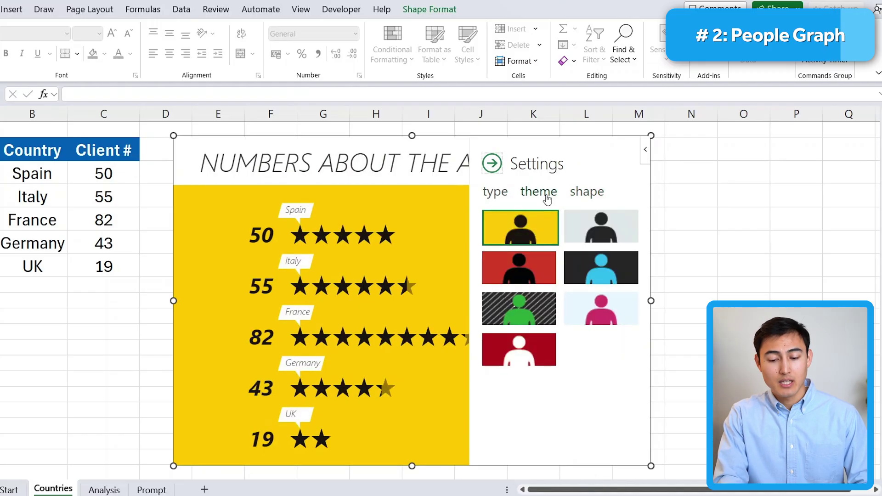
left_click(611, 261)
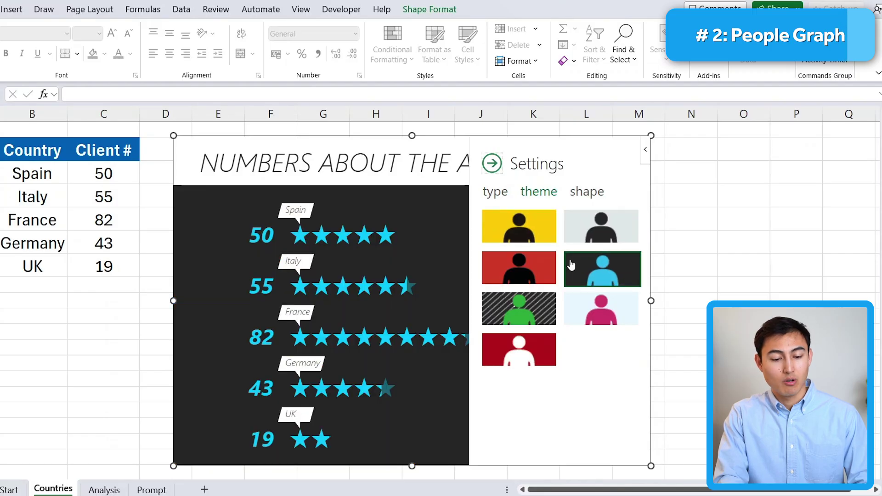
key("Escape")
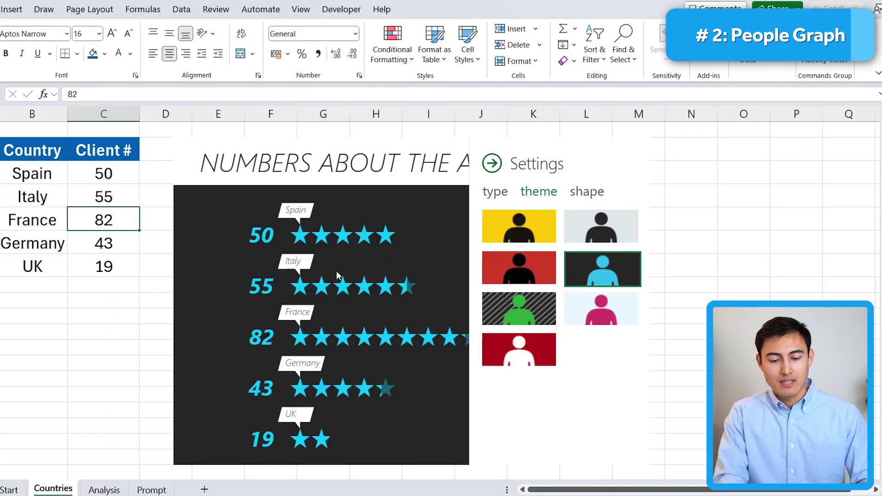
Change the UK client count in C7 from 19 to 25
left_click(98, 267)
key("BackSpace")
key("BackSpace")
type("25")
key("Return")
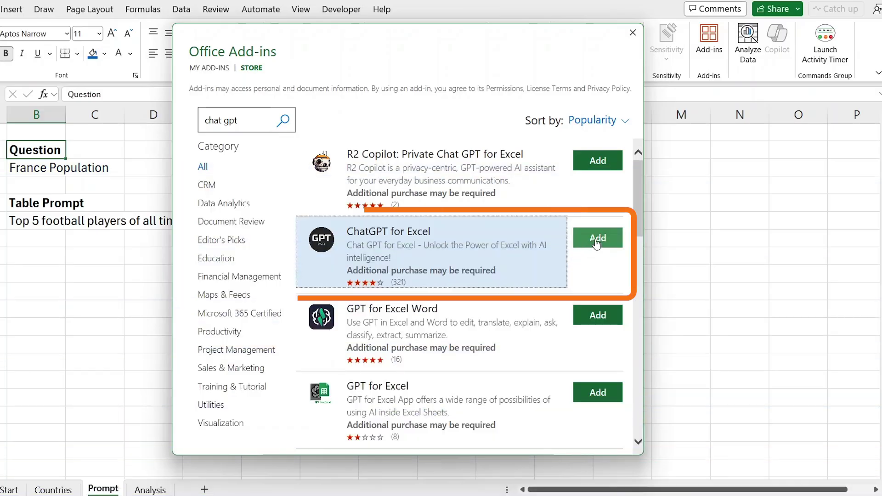
Install ChatGPT for Excel and enter =AI.ASK(B3) in D3 to get France's population
left_click(598, 238)
left_click(531, 253)
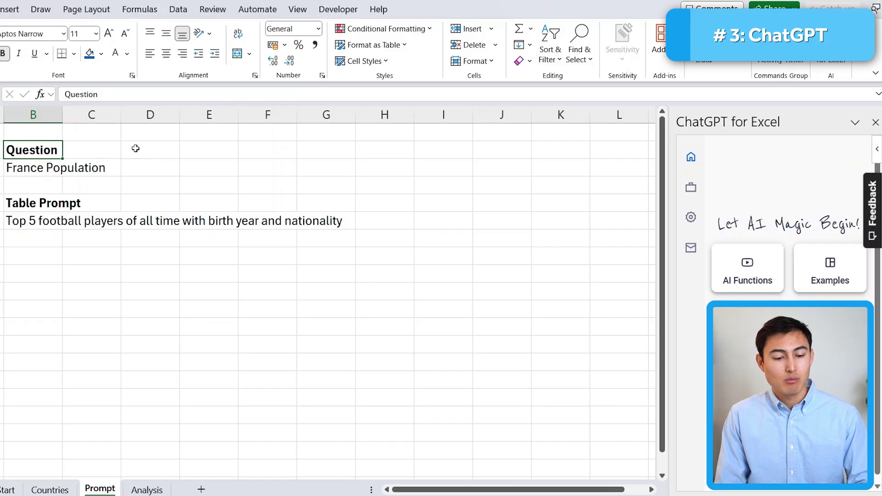
left_click(163, 168)
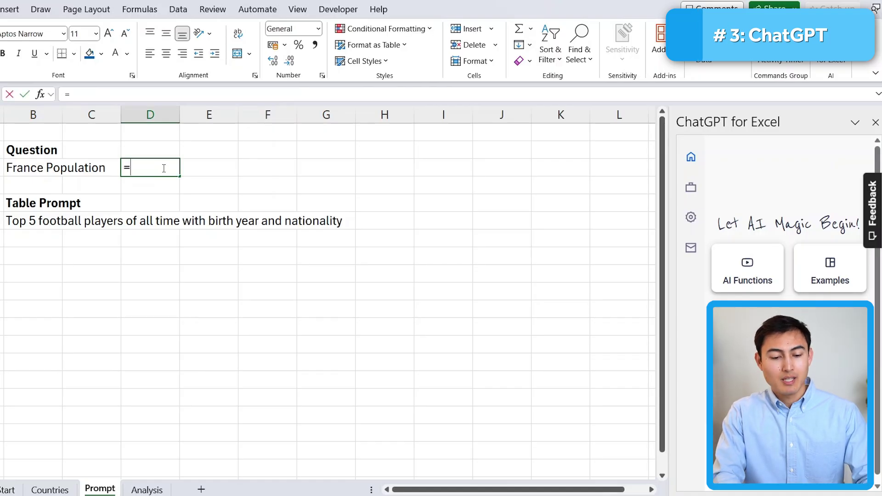
type("=ai")
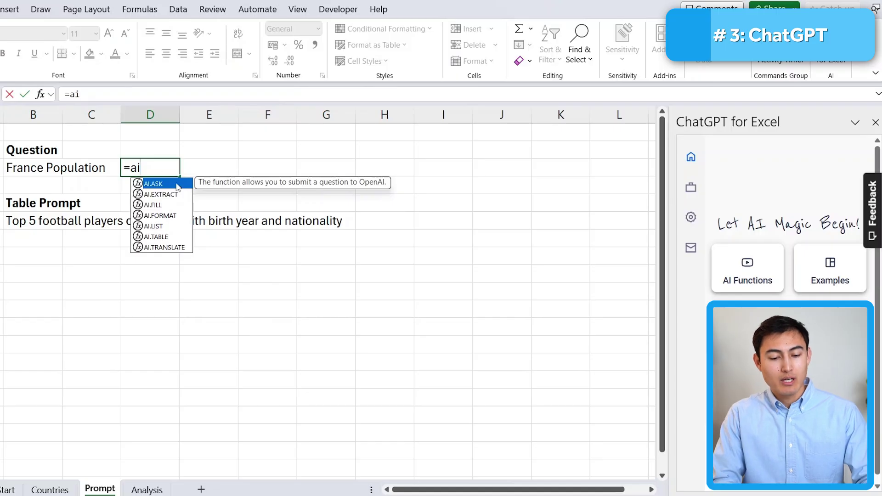
double_click(160, 184)
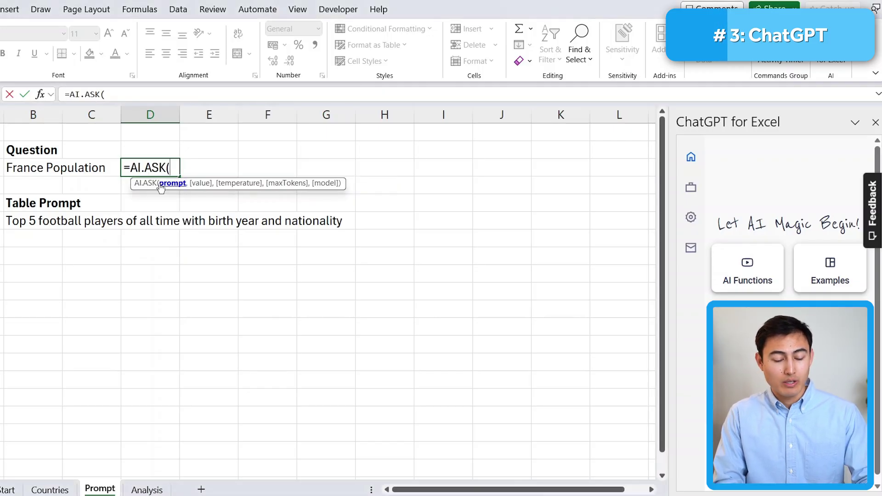
key("BackSpace")
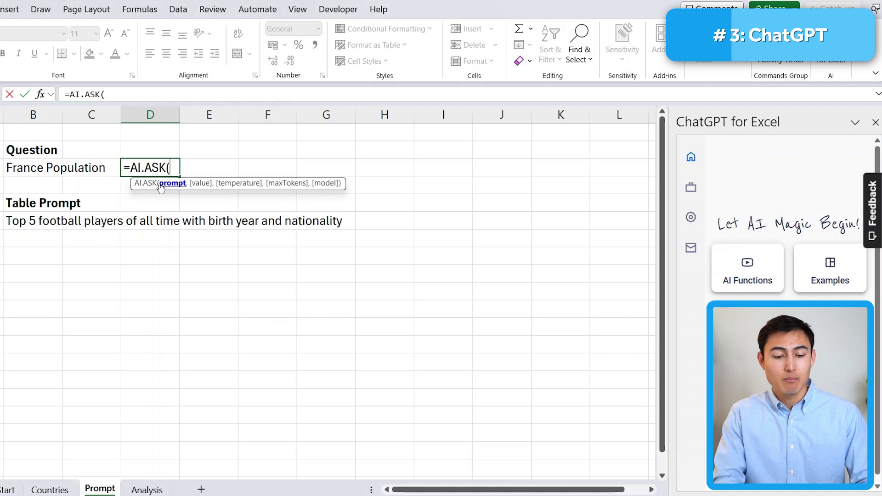
left_click(35, 168)
type(")")
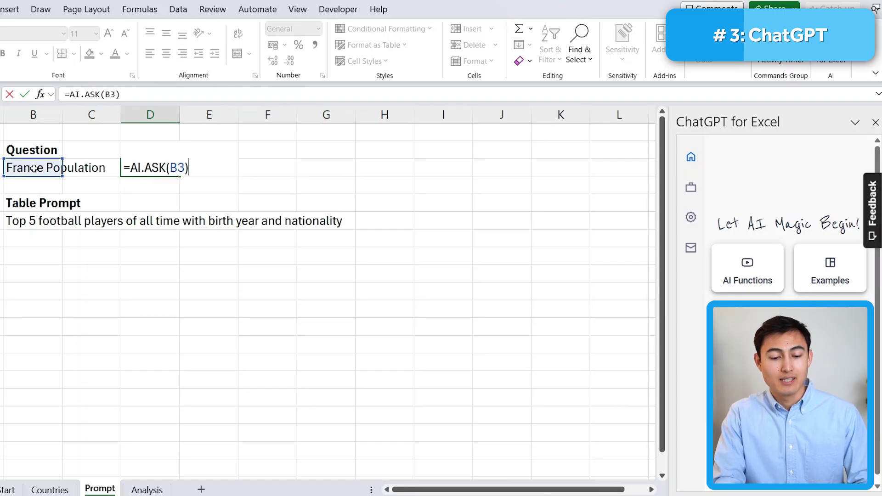
key("Return")
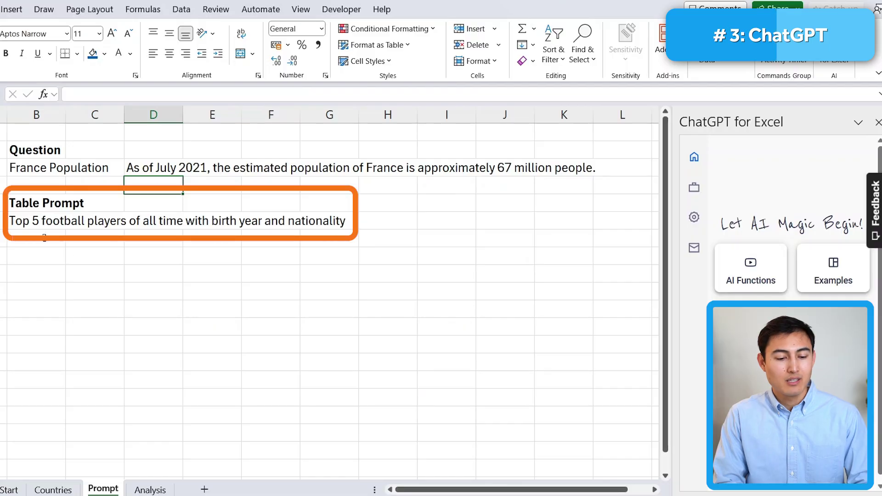
Enter =AI.TABLE(B6) in B8 to generate the top 5 football players table
key("Down")
left_click(34, 221)
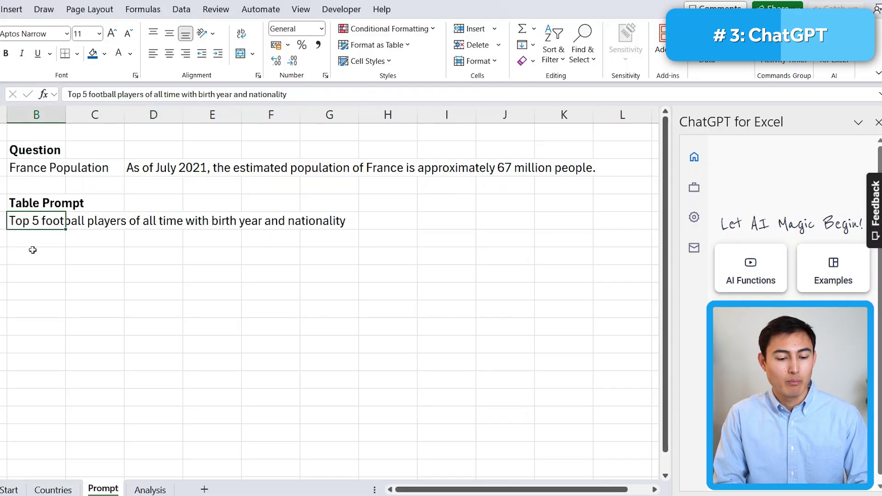
key("Down")
left_click(33, 264)
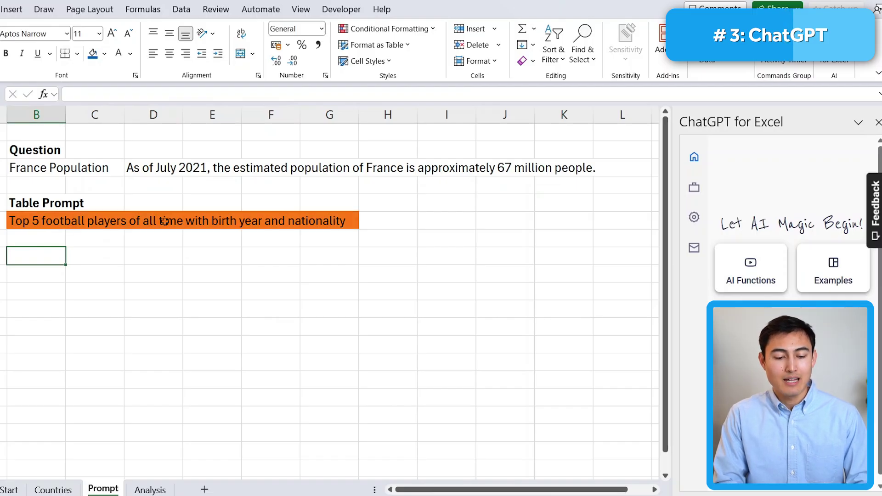
type("=")
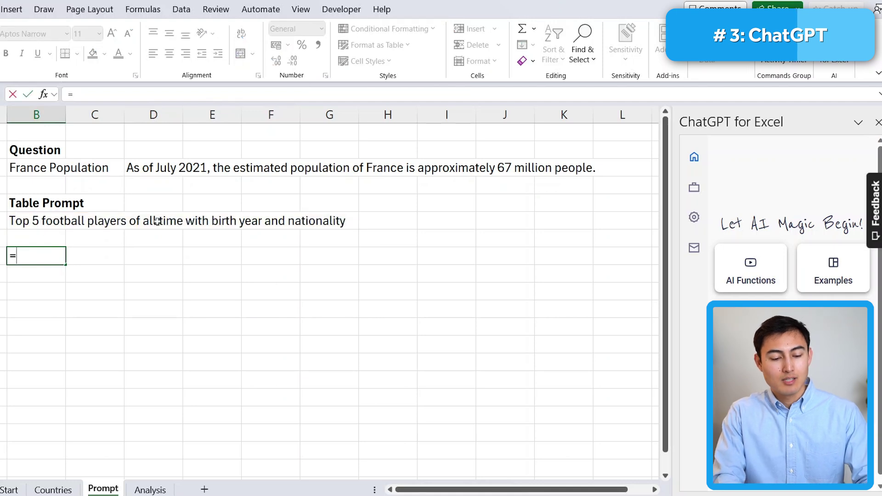
type("ai.")
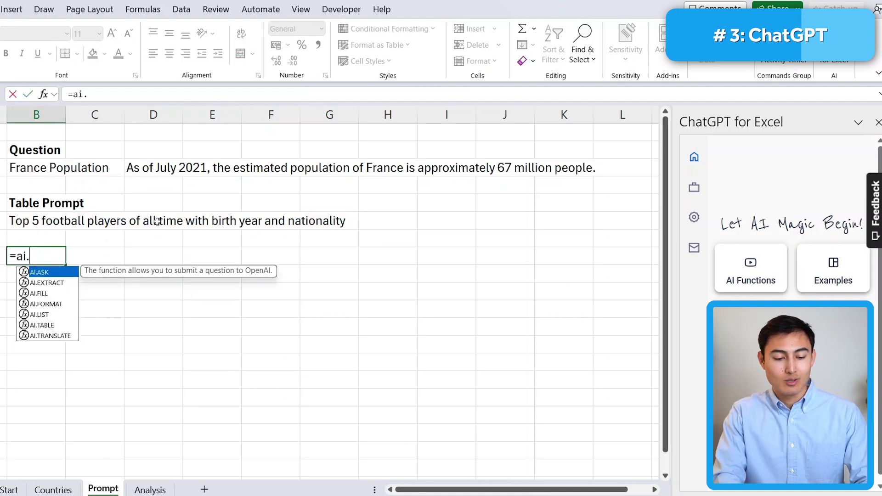
key("Down")
key("Down")
key("Down")
key("Down")
key("Down")
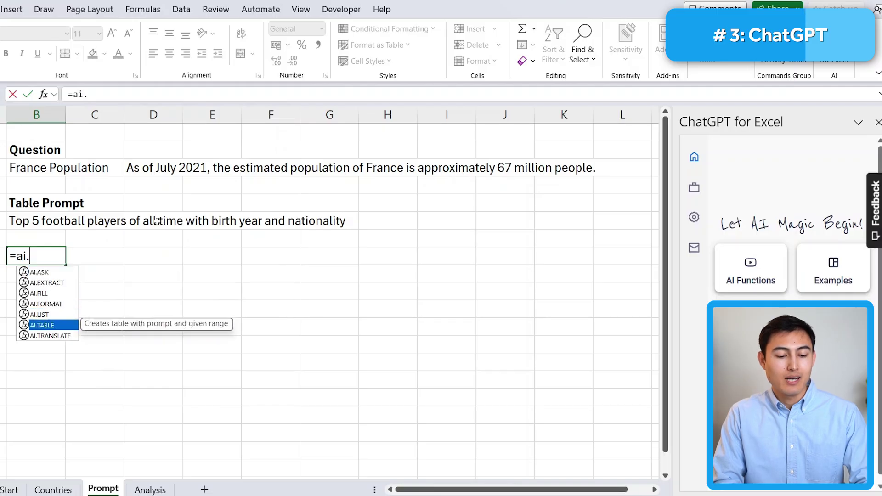
key("Tab")
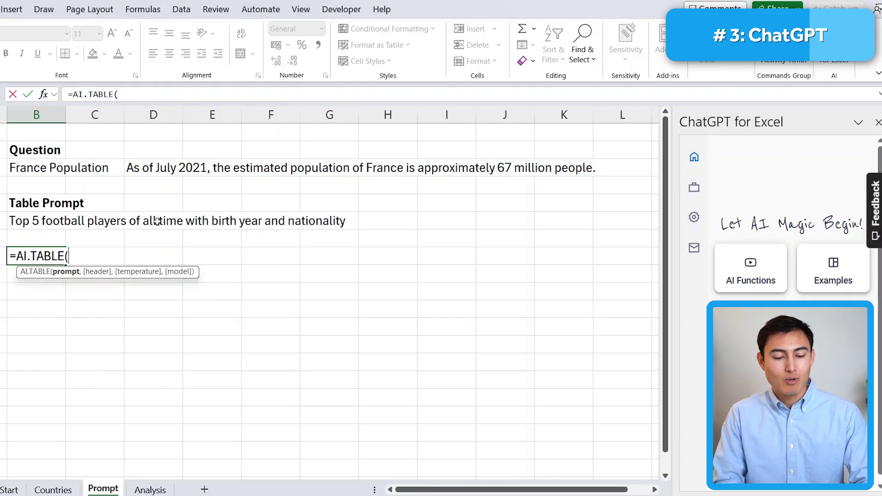
key("Up")
key("Up")
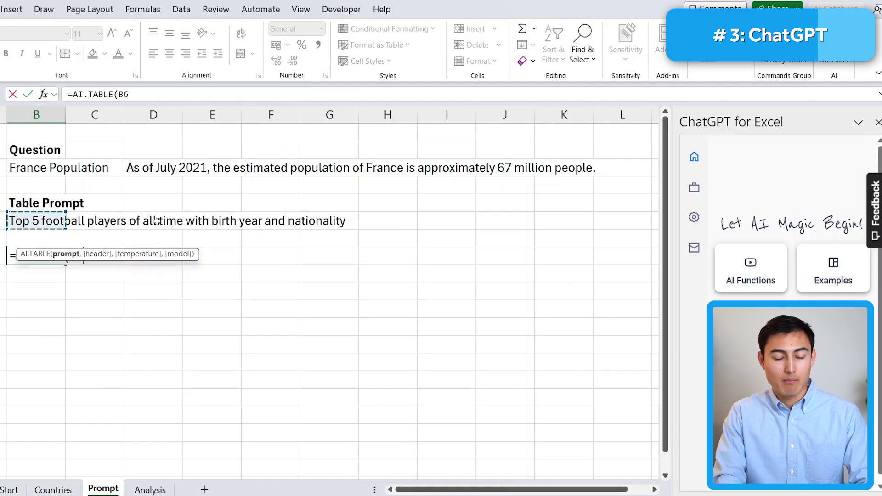
type(")")
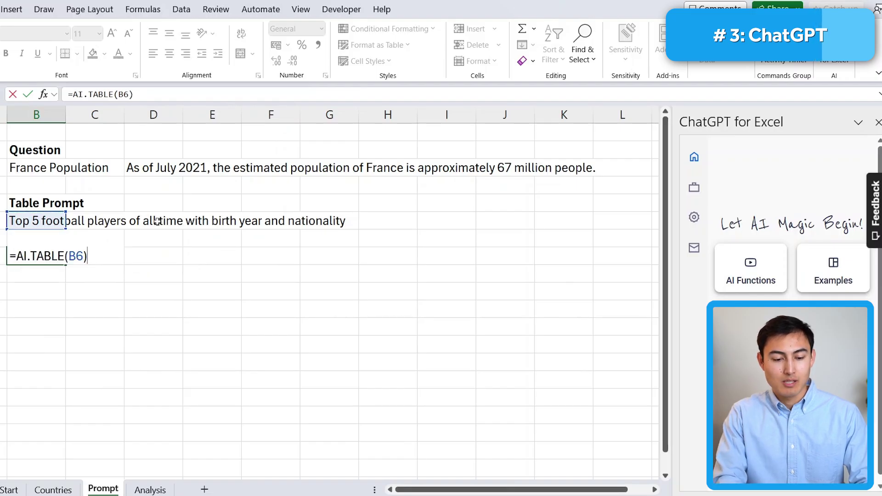
key("Return")
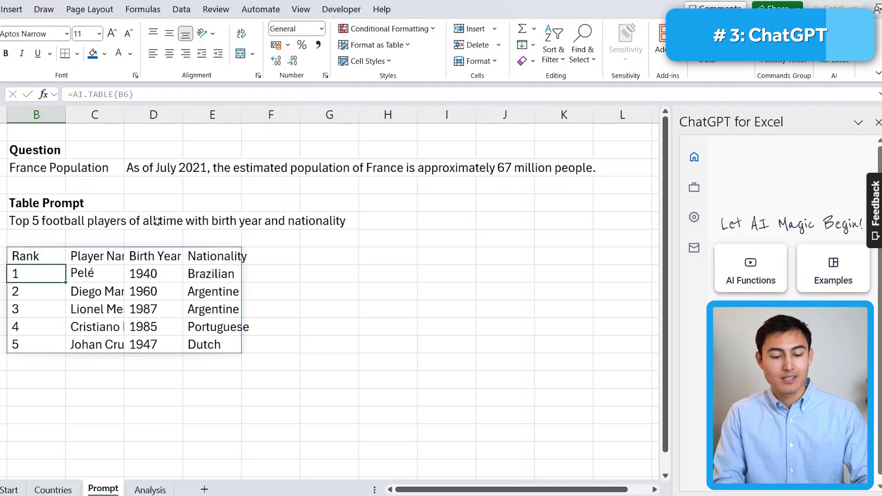
Type =ai beside the Nationality column and browse the AI functions down to AI.TRANSLATE
key("Up")
key("Right")
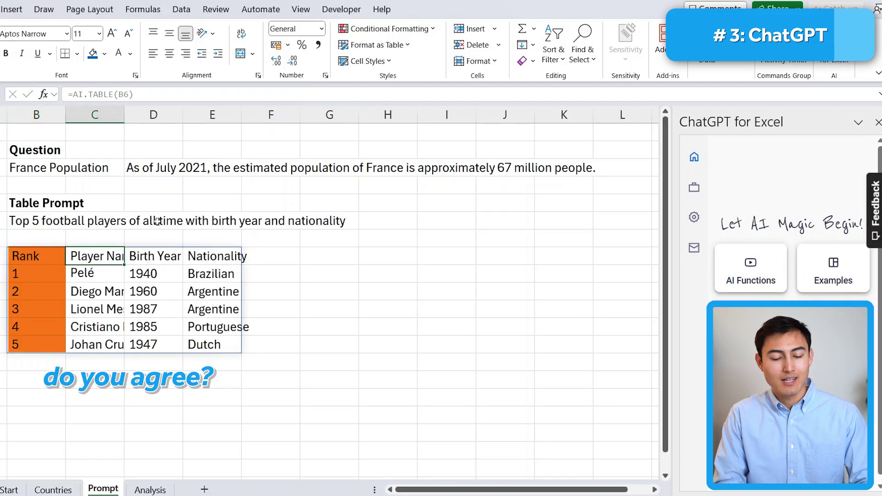
key("Right")
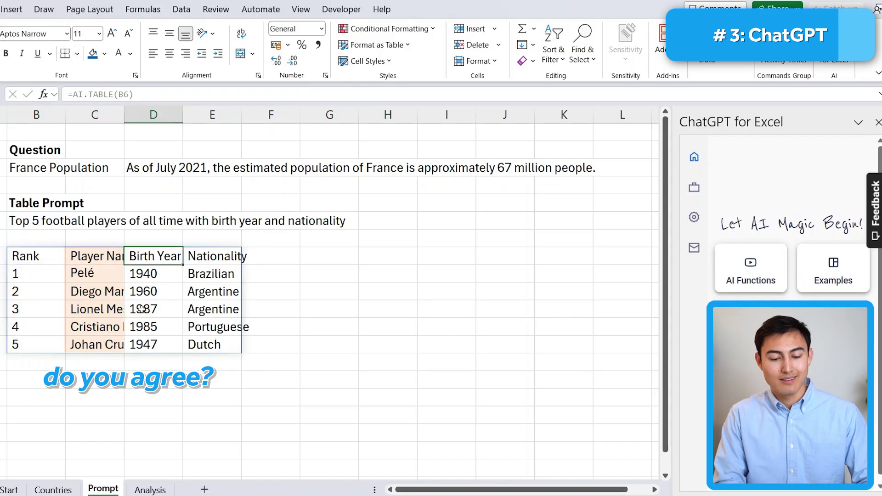
key("Right")
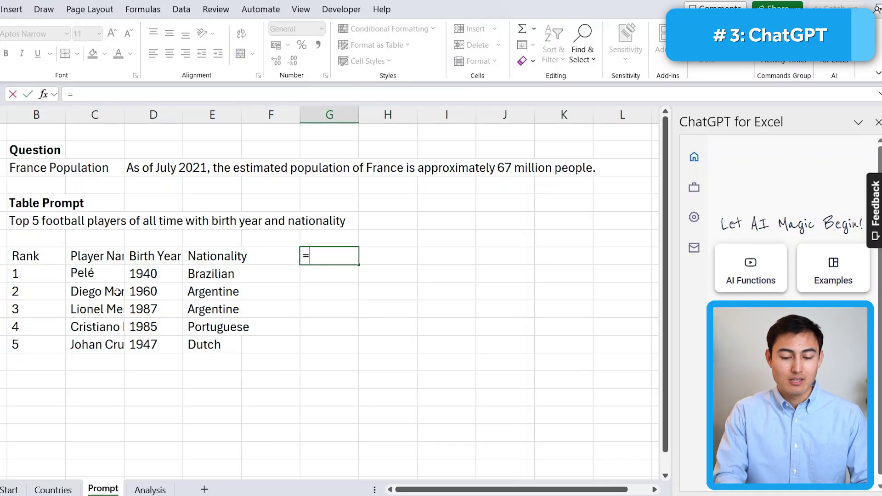
type("ai")
key("Down")
key("Down")
key("Down")
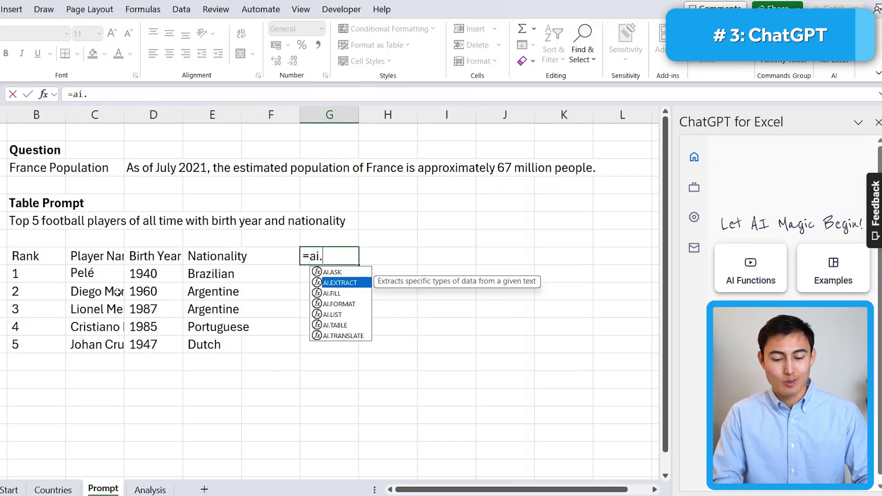
key("Down")
key("Down")
key("Down")
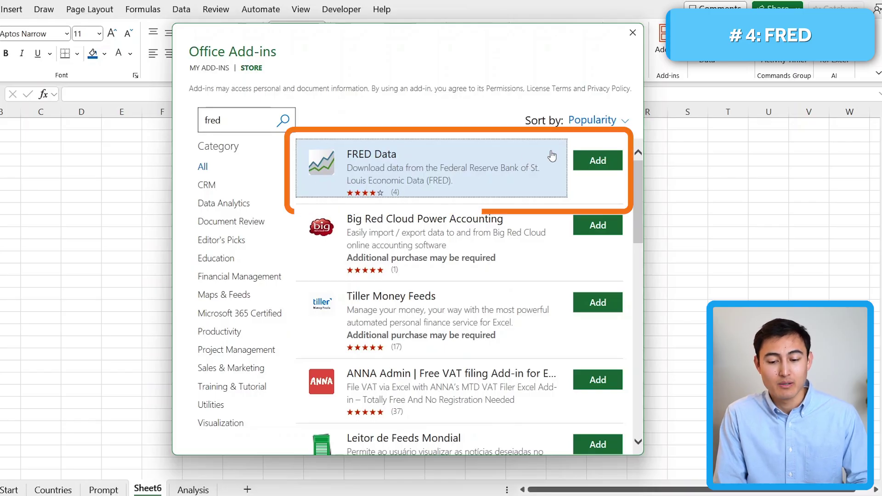
Install the FRED Data add-in, accept its terms, and display its ribbon tools
left_click(598, 160)
left_click(544, 257)
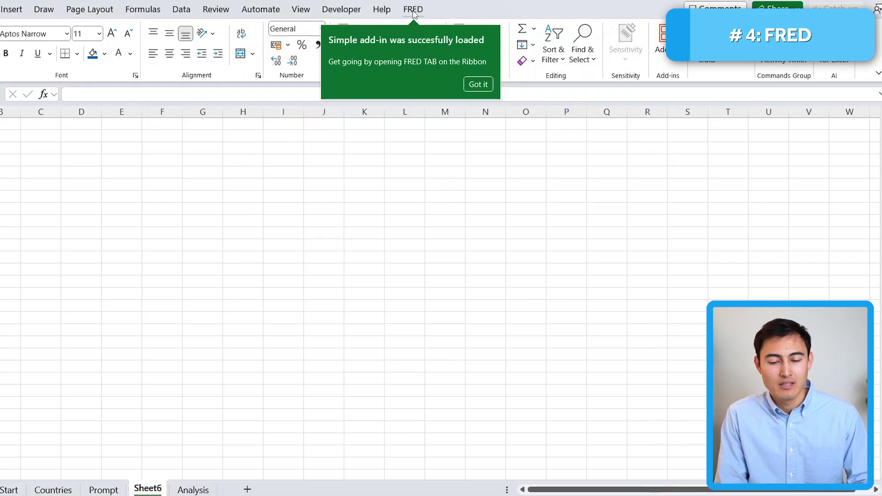
left_click(414, 9)
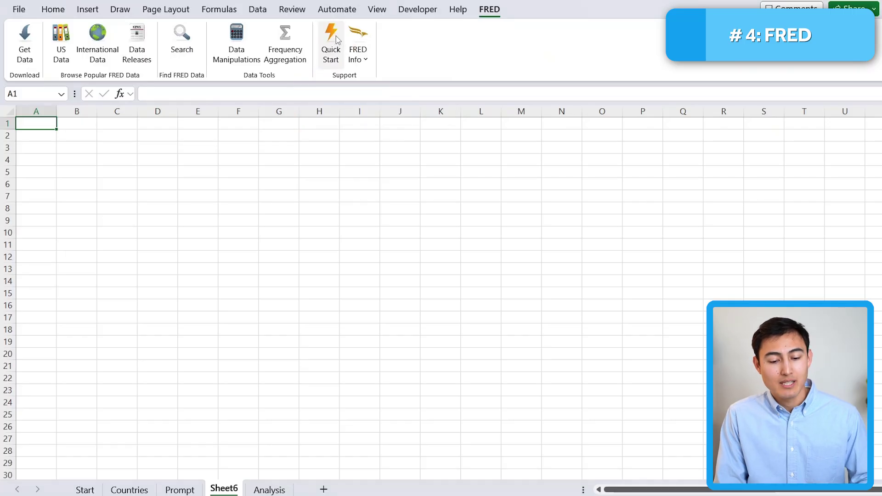
Review the FRED Quick Start's data manipulation, frequency and start date sections, then close it
left_click(332, 44)
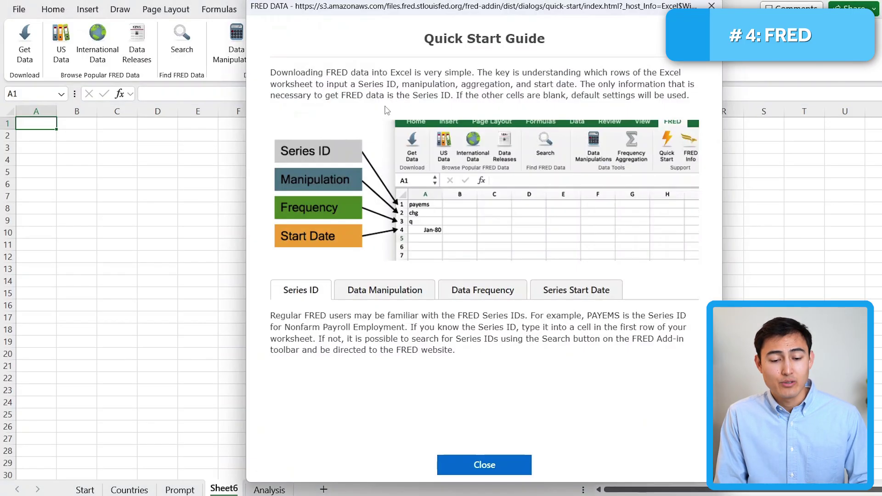
left_click(356, 290)
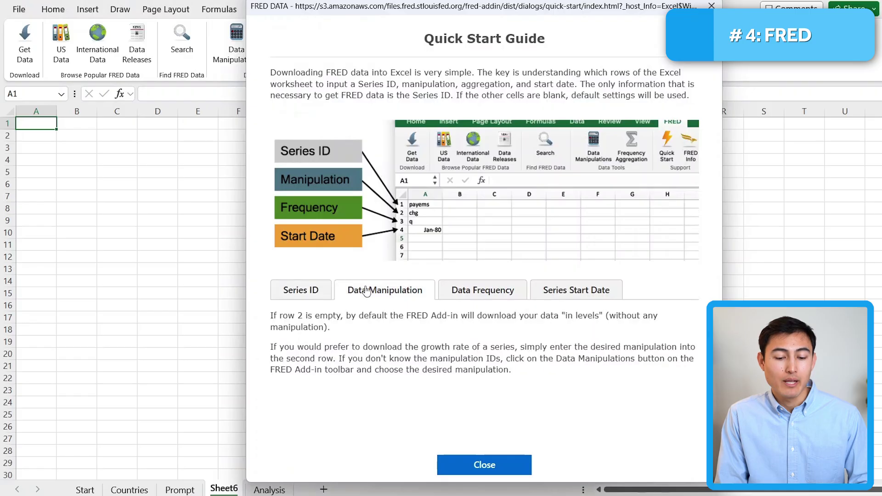
left_click(486, 295)
left_click(579, 293)
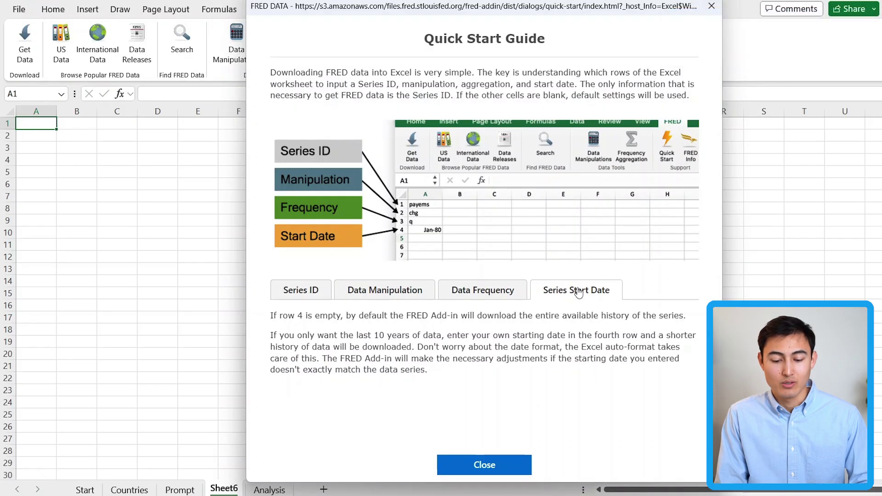
left_click(712, 7)
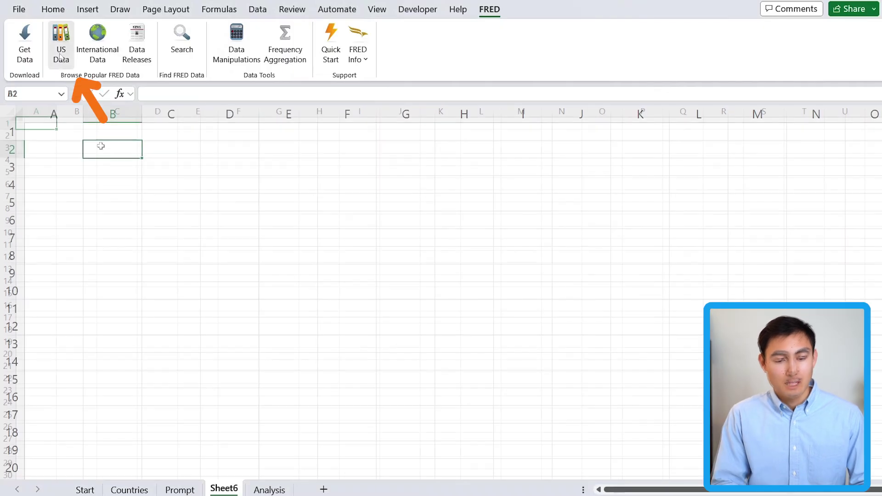
Insert the Real Gross Domestic Product series ID from National Income and Expenditures
left_click(61, 46)
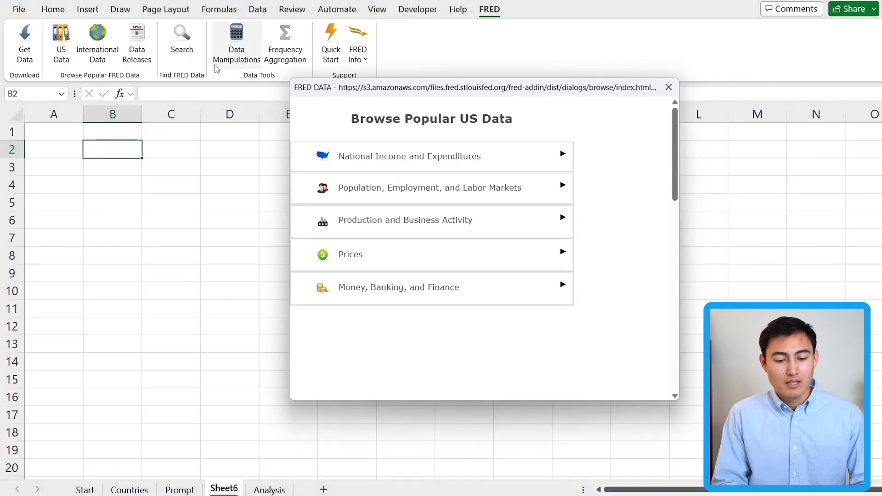
left_click(406, 167)
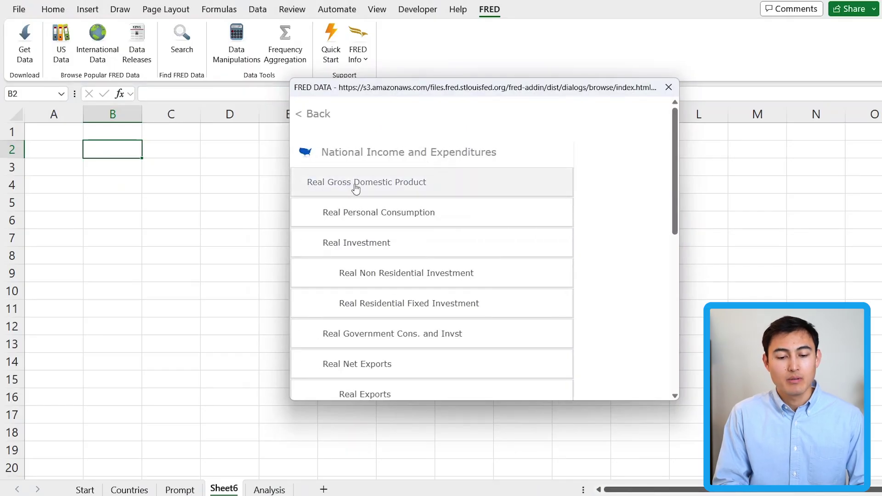
left_click(432, 185)
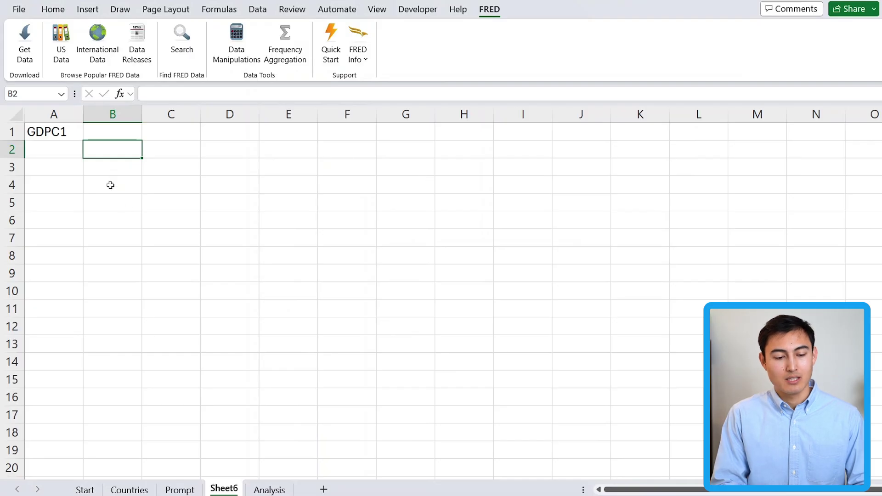
Download the GDPC1 series into the sheet and widen column A to show dates
left_click(74, 137)
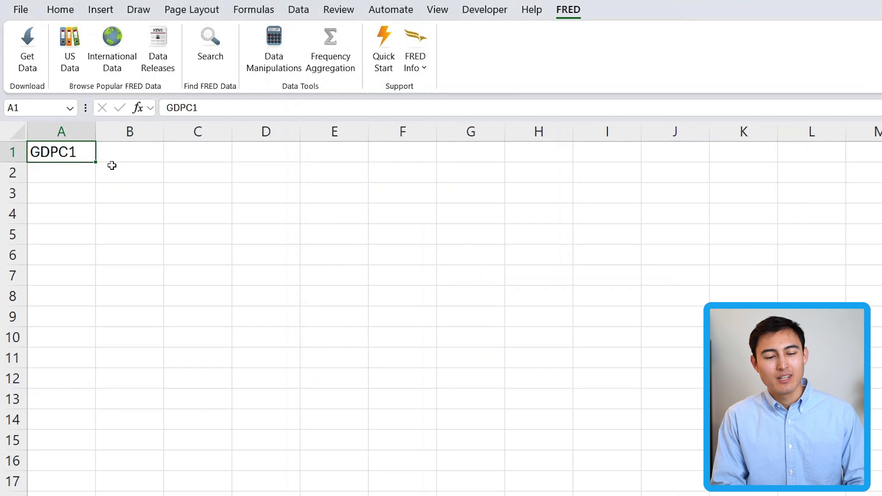
left_click(28, 48)
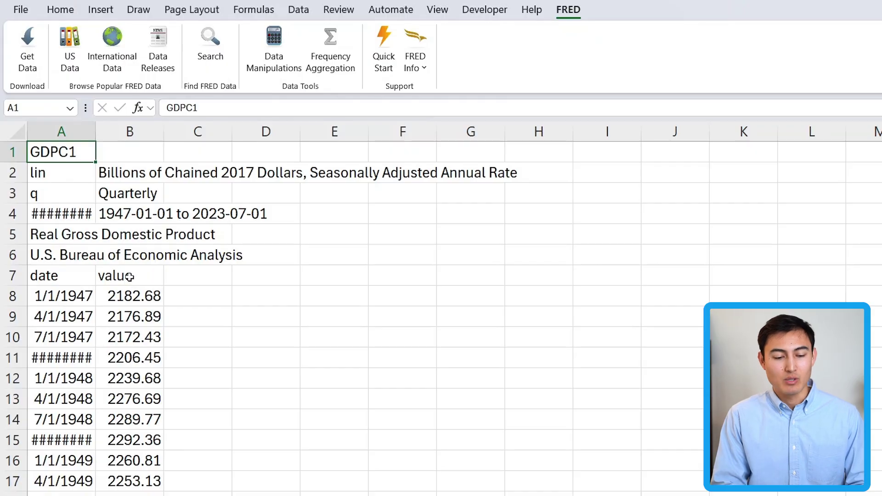
left_click_drag(94, 127, 126, 167)
left_click(91, 306)
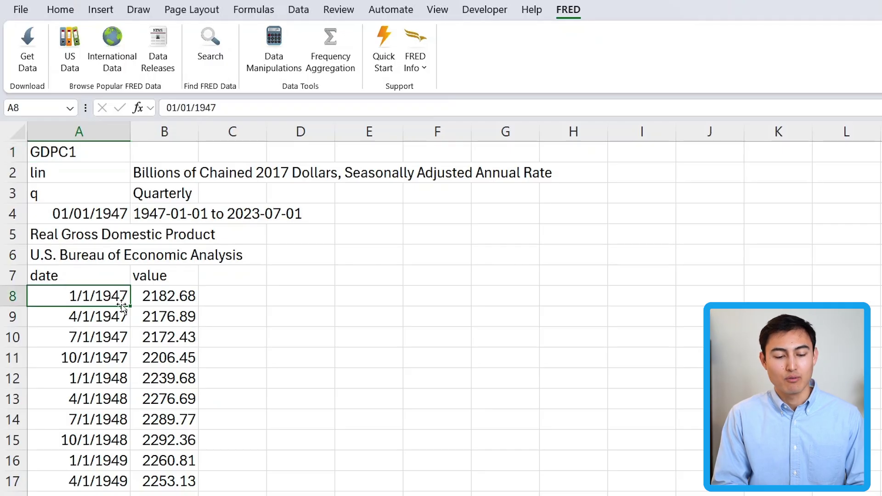
Set the GDPC1 frequency in A3 to annual averages (a, avg) and re-download the series
left_click(101, 192)
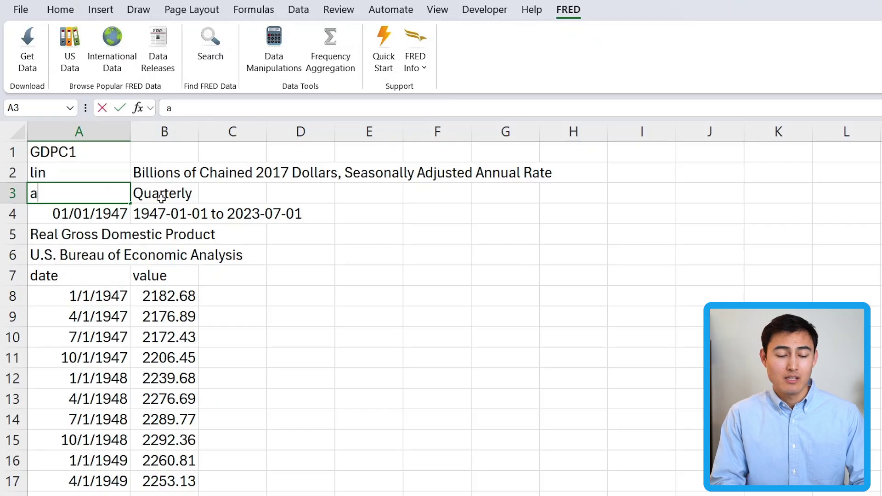
key("Return")
key("Up")
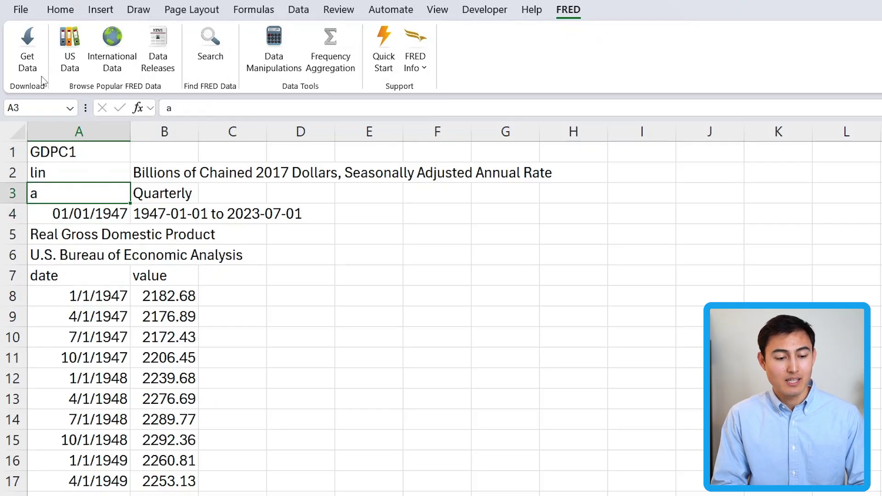
left_click(28, 55)
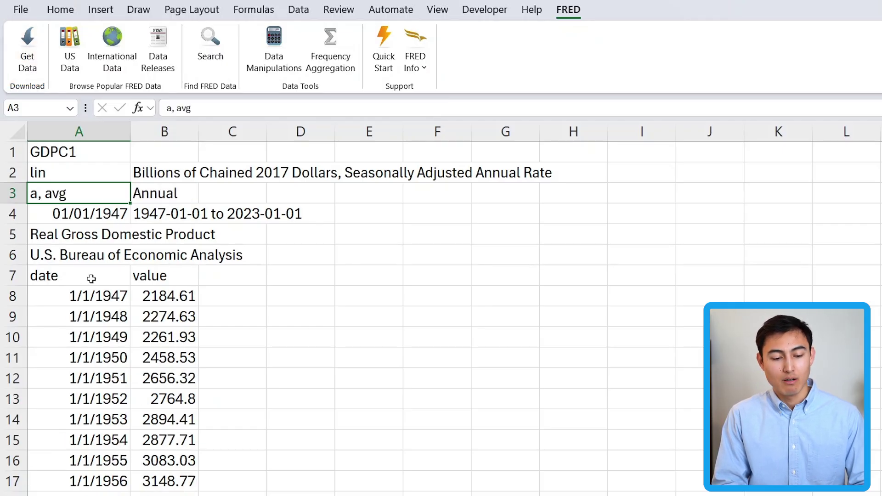
left_click(169, 193)
Change the start date in A4 to 01/01/1997 so the annual data begins in 1997
left_click(84, 301)
key("Down")
key("Right")
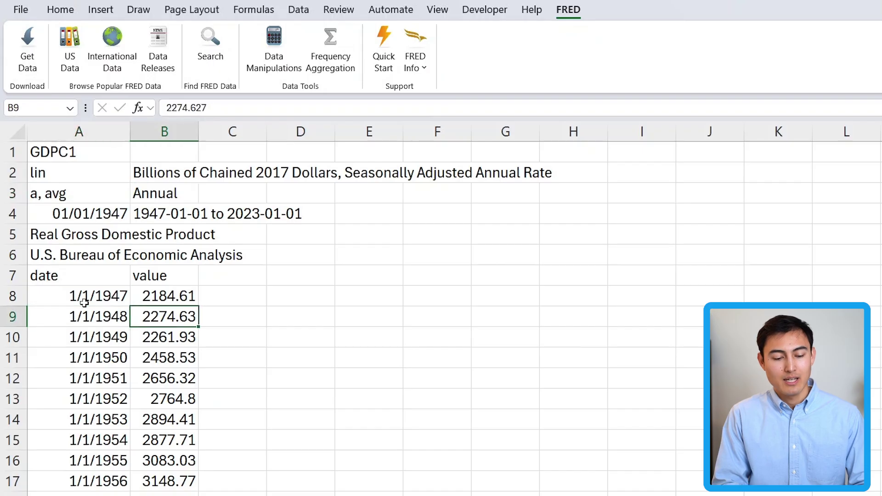
key("Left")
key("Up")
key("Up")
key("Up")
key("Up")
key("Up")
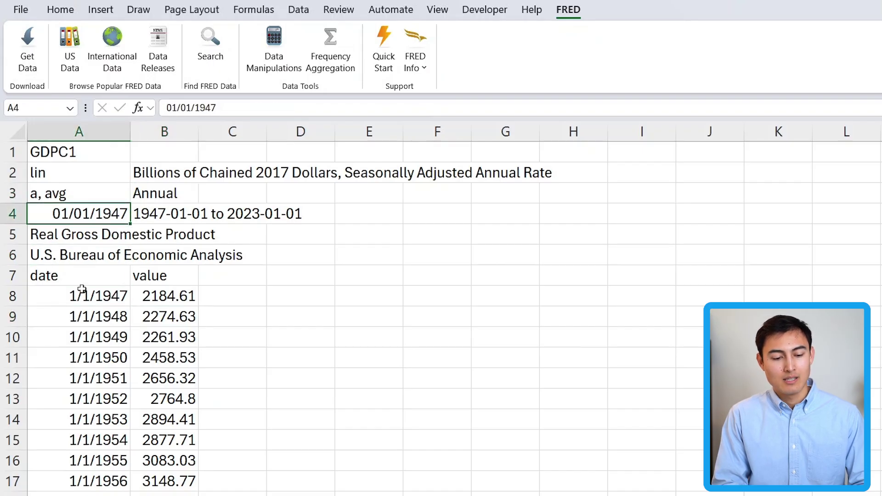
left_click(231, 109)
key("BackSpace")
key("BackSpace")
type("97")
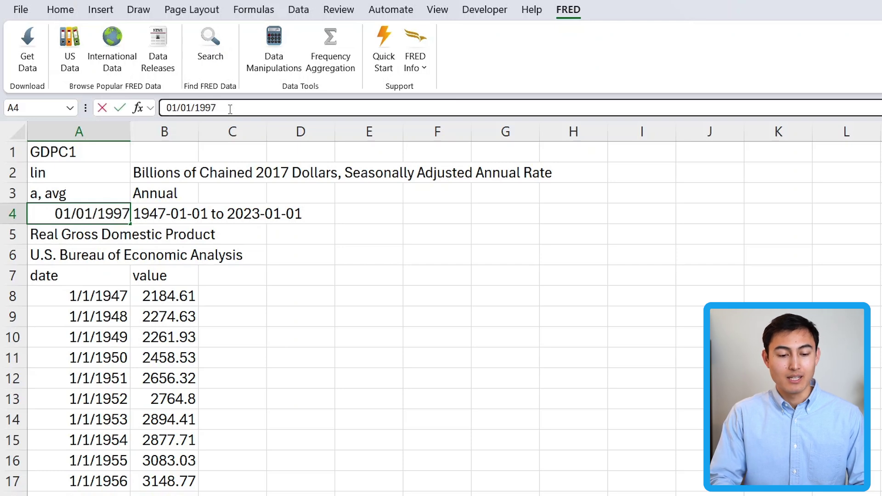
key("Return")
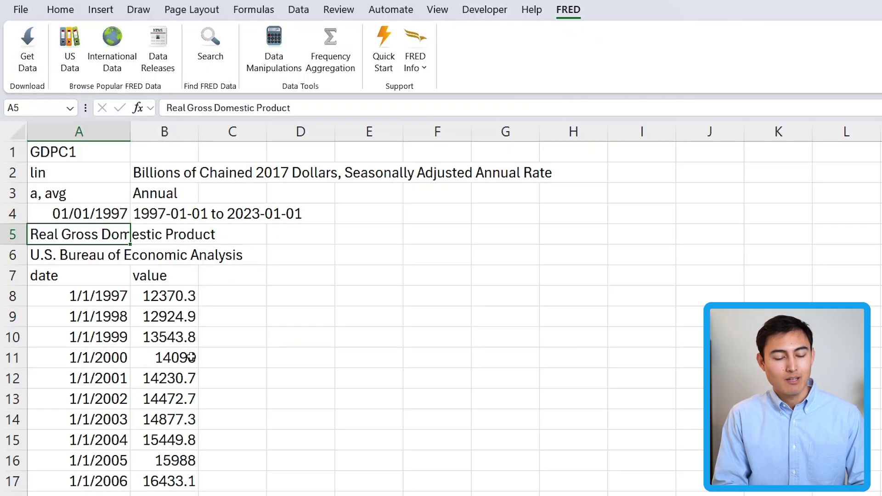
left_click(108, 297)
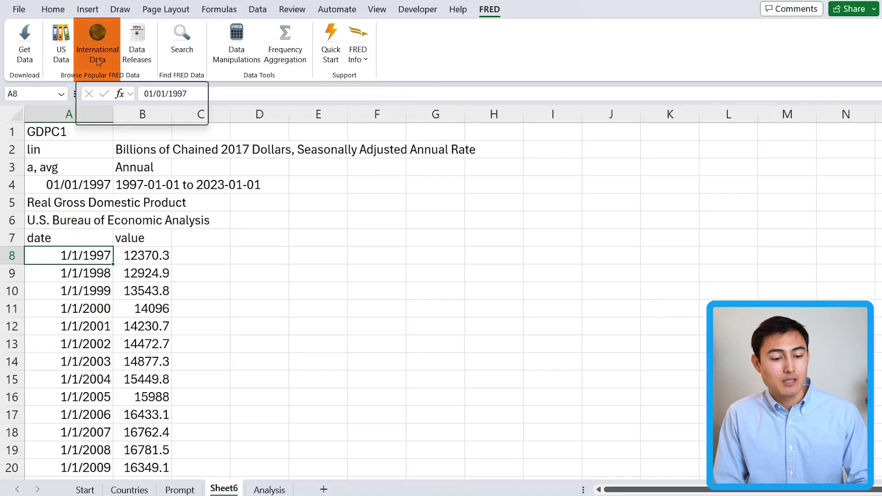
Browse FRED's international data by country, view Japan's series, then return to the country list
left_click(97, 61)
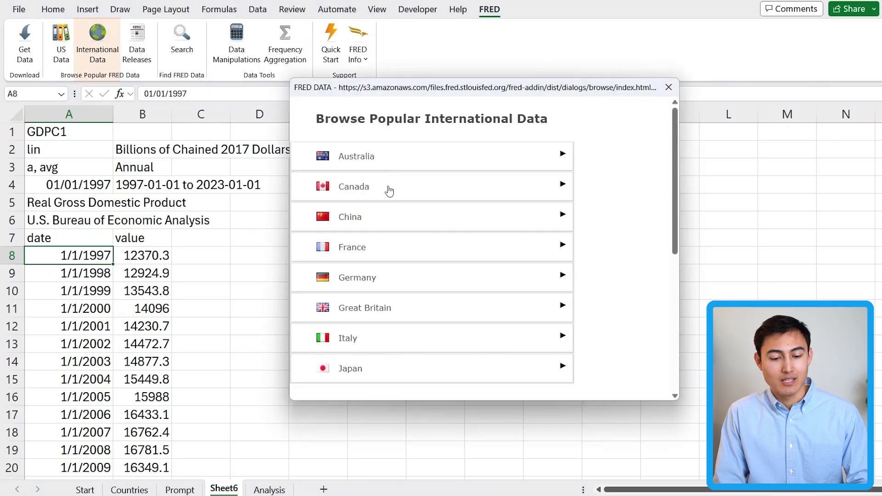
scroll(385, 233, "down", 2)
scroll(384, 232, "up", 3)
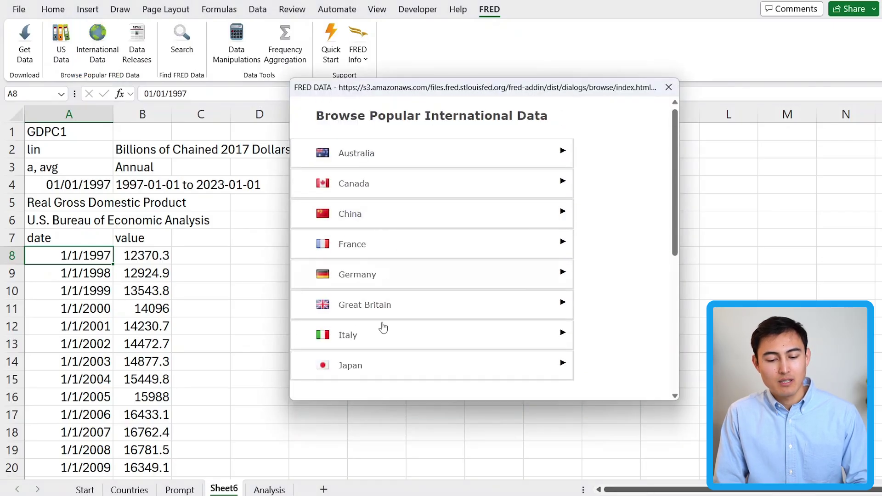
left_click(357, 364)
scroll(481, 300, "down", 4)
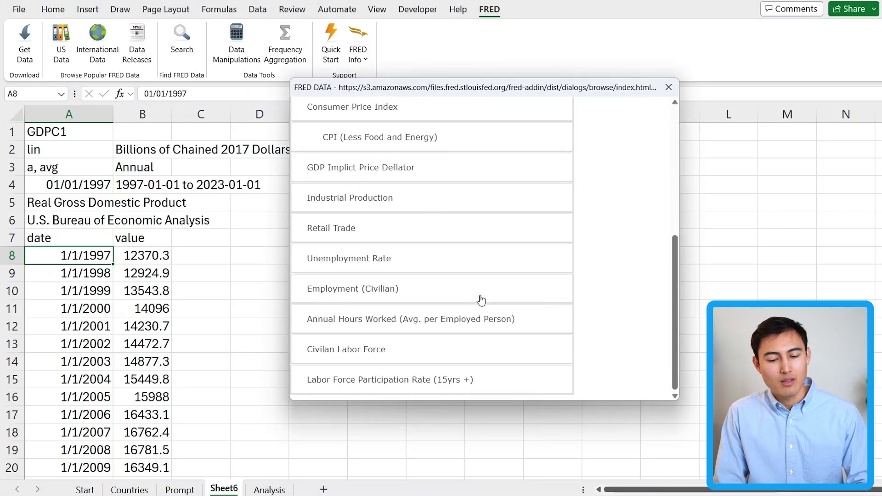
scroll(481, 301, "up", 5)
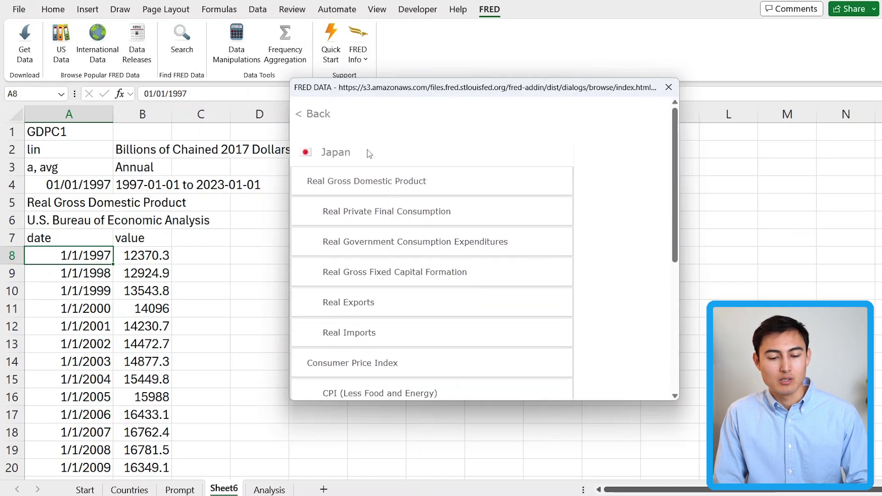
left_click(319, 115)
scroll(430, 289, "down", 3)
scroll(429, 290, "up", 3)
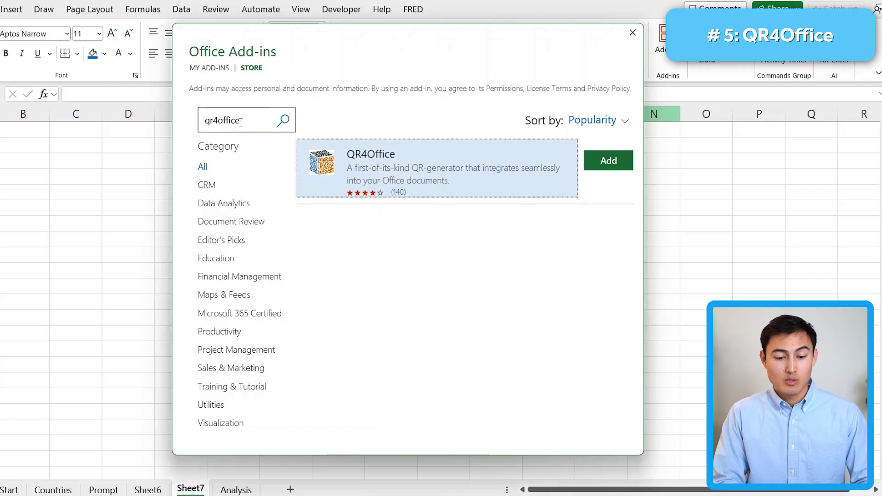
Add QR4Office from the Office Add-ins store and accept its license terms
left_click(597, 160)
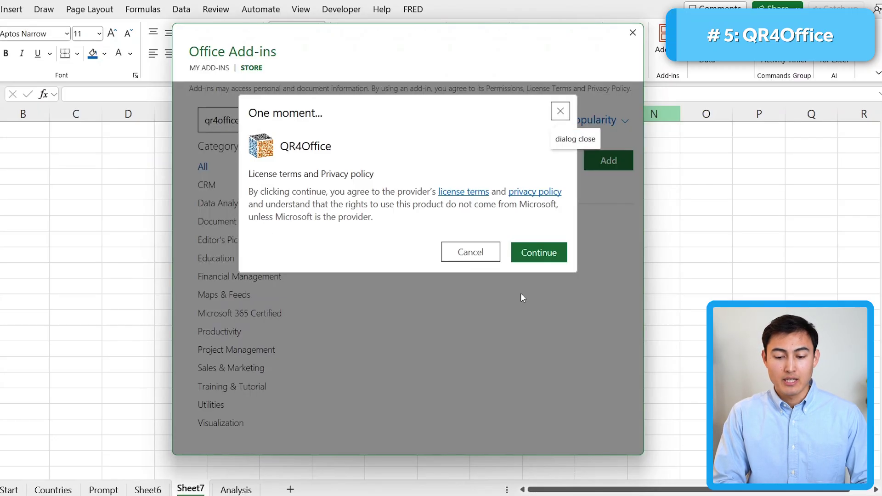
left_click(536, 255)
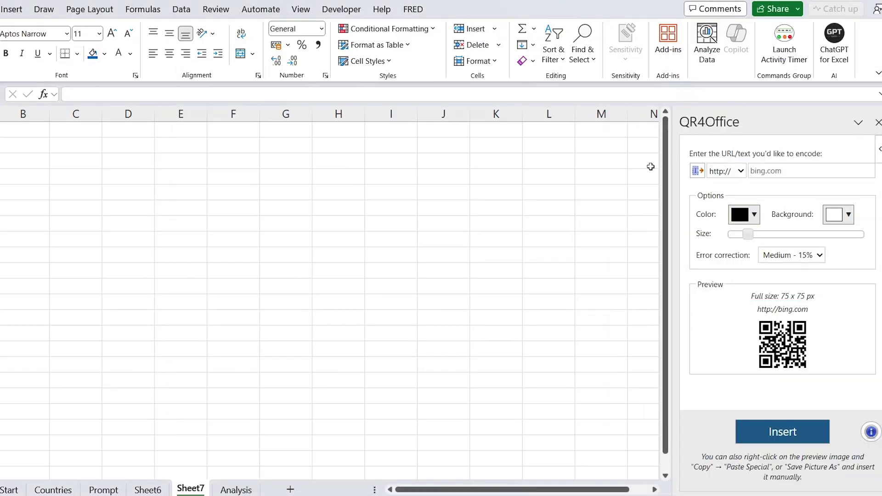
type("careerprinciples.com")
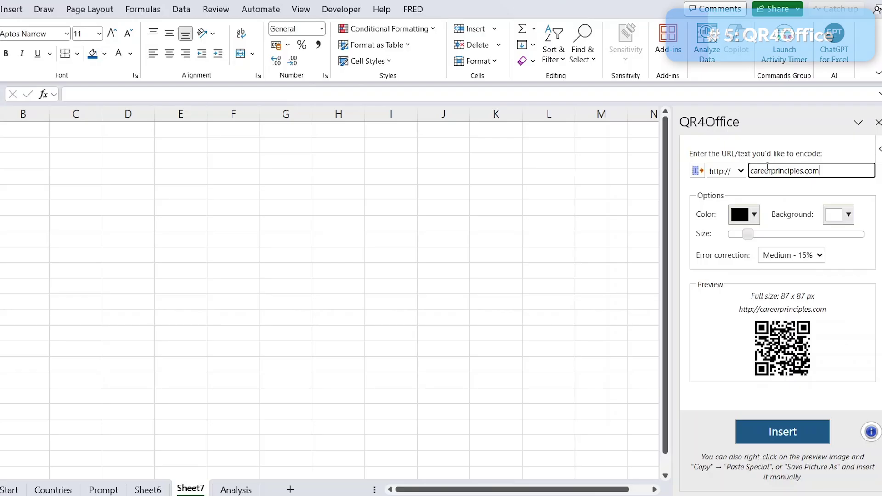
left_click(740, 172)
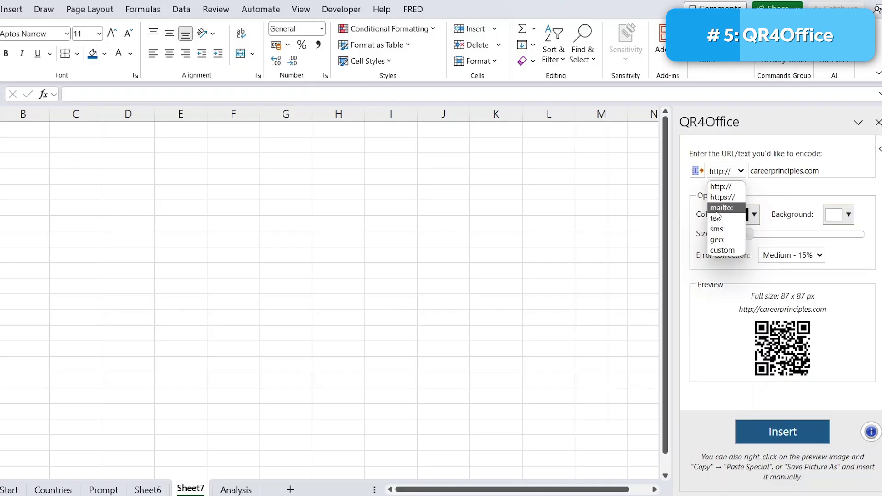
left_click(770, 143)
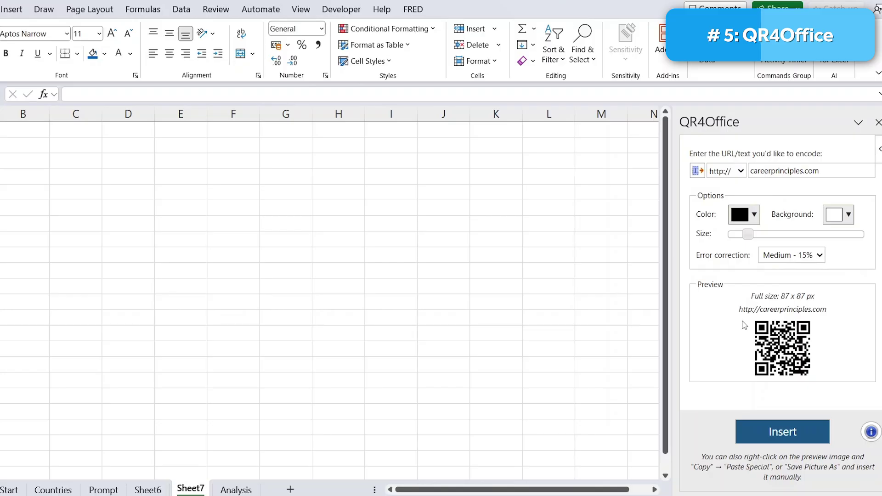
left_click_drag(751, 238, 758, 236)
left_click(783, 432)
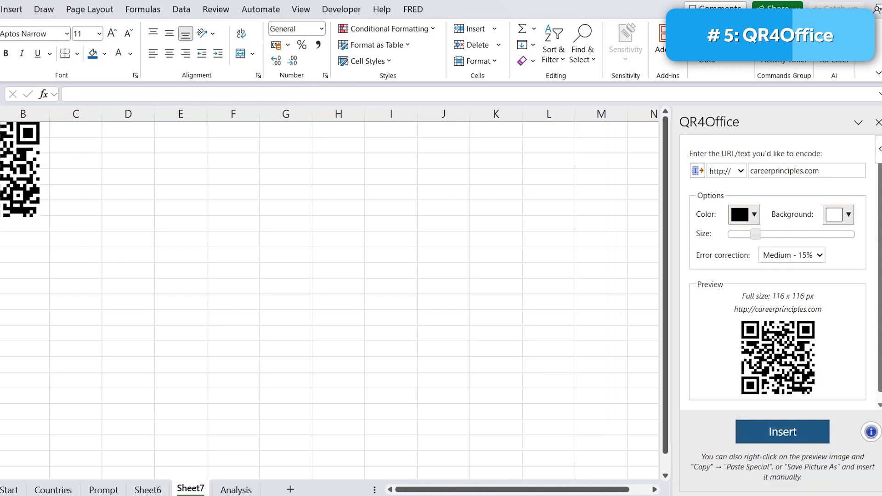
Move the QR code picture over columns K–L and enlarge it
left_click_drag(18, 209, 88, 210)
left_click_drag(97, 170, 558, 191)
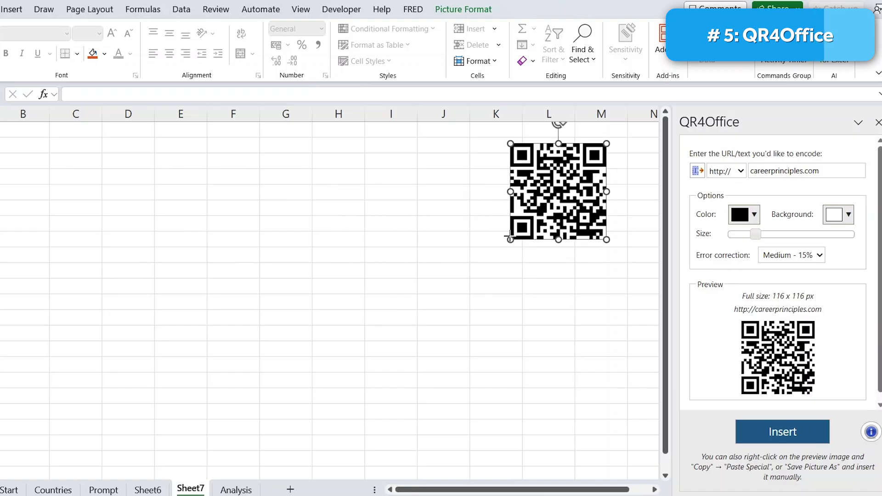
left_click_drag(510, 239, 500, 248)
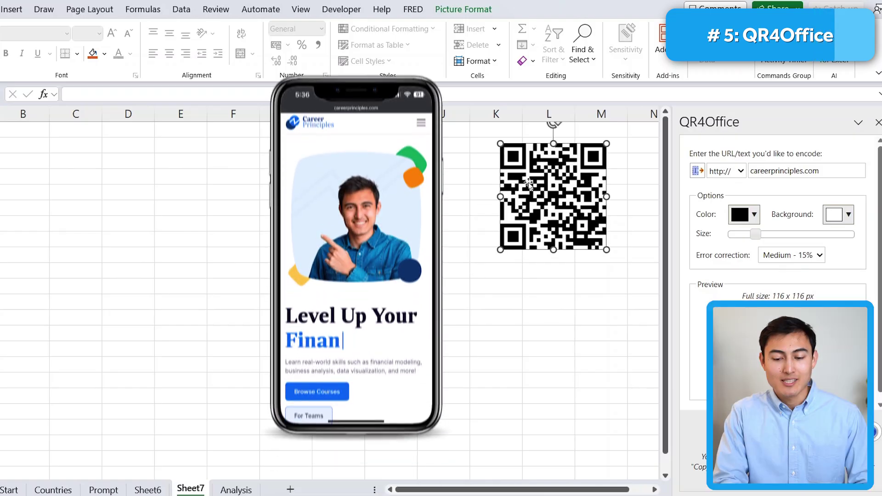
Deselect the QR code, view the course lessons, and continue on the new empty Sheet8
left_click(570, 288)
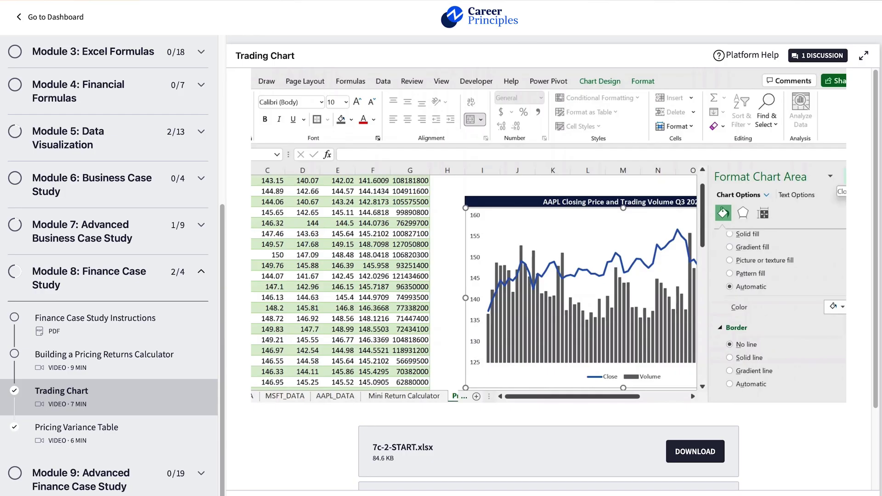
left_click(844, 177)
left_click(820, 215)
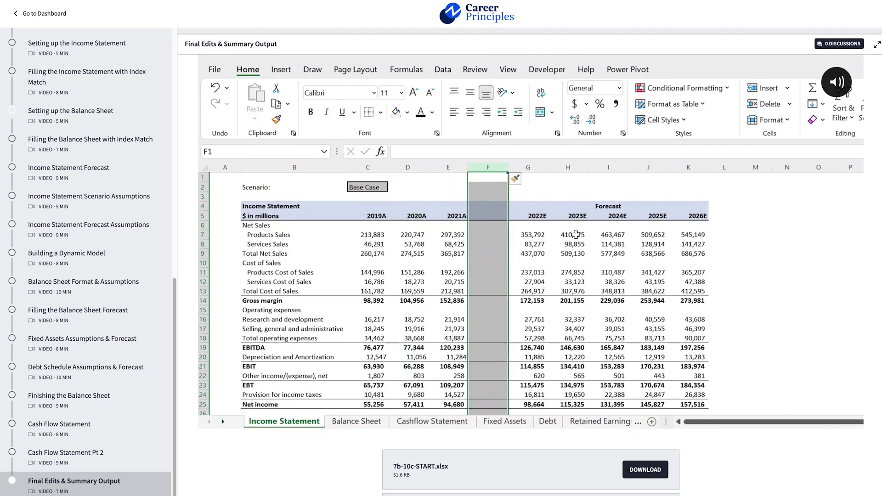
key("alt")
key("h")
key("o")
key("w")
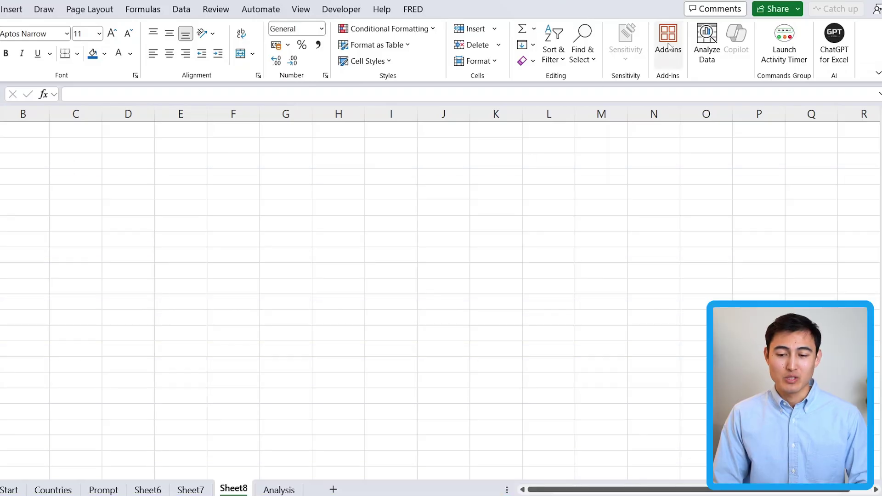
Install the Wikipedia add-in from the More Add-ins store, accepting its license terms
left_click(669, 43)
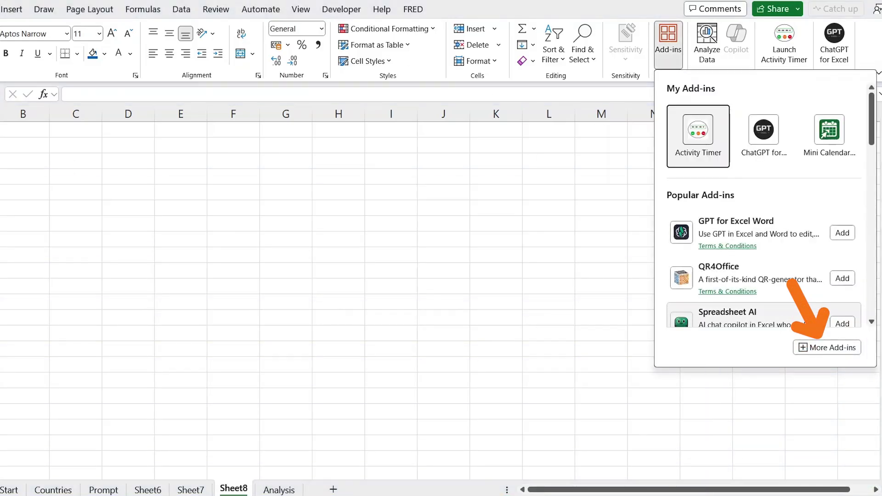
left_click(833, 348)
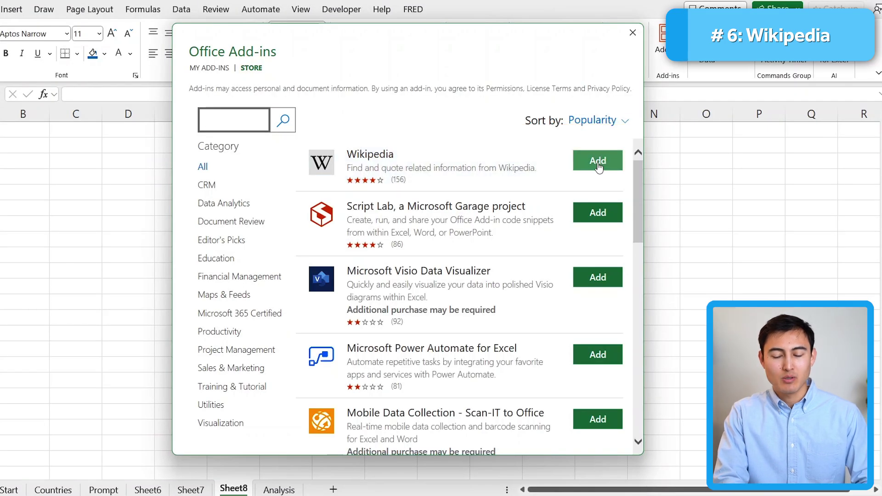
left_click(598, 167)
left_click(535, 252)
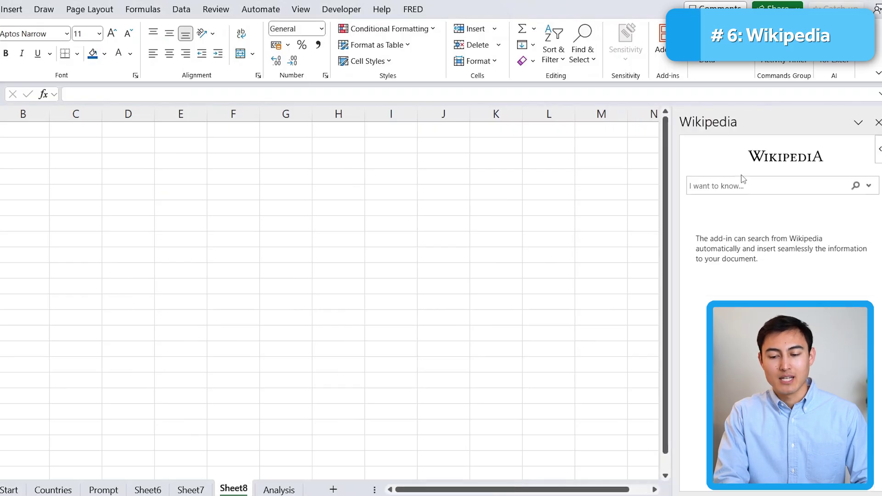
Search Wikipedia for 'demographics of japan' and insert the Overview sentence on its 128,007,256 population
left_click(738, 186)
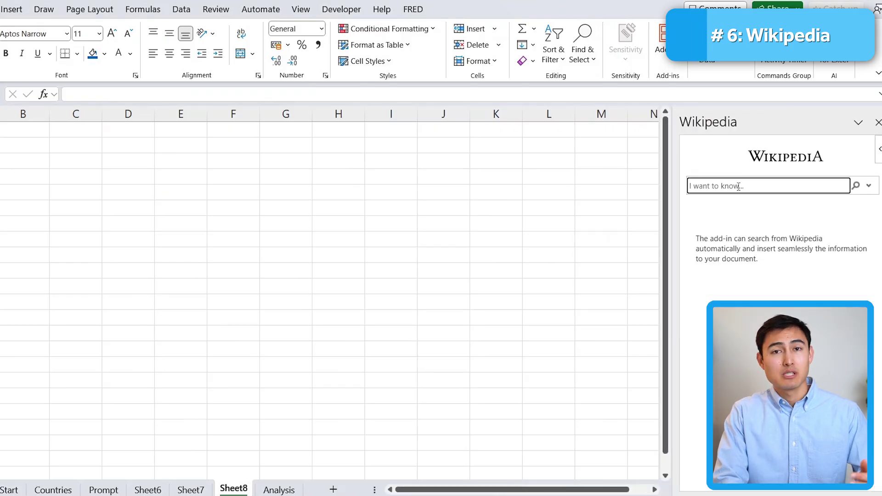
type("demographics of japan")
key("Return")
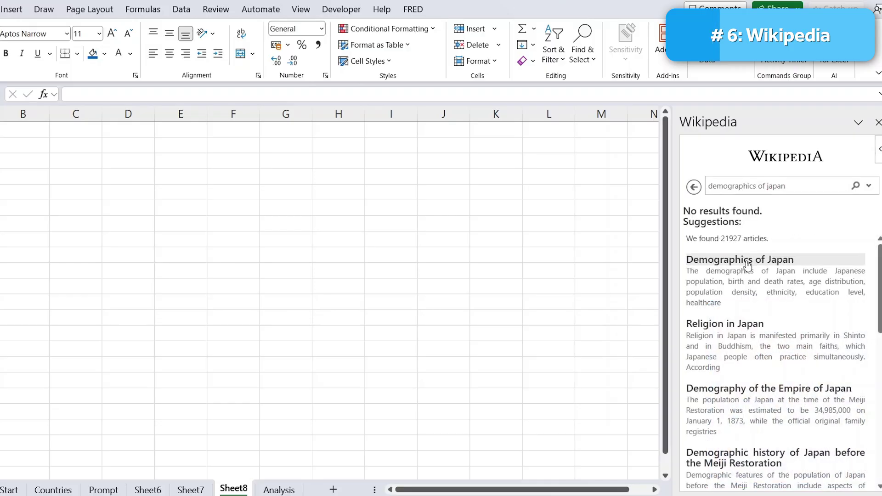
left_click(748, 266)
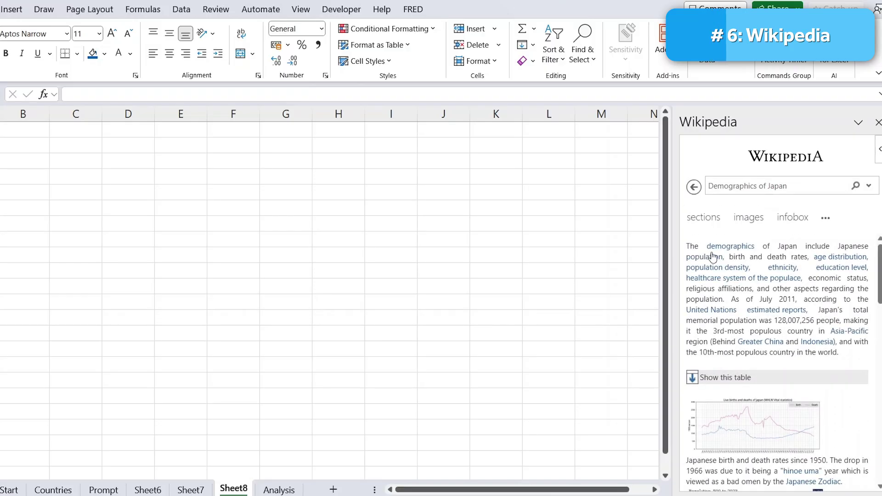
scroll(788, 321, "down", 3)
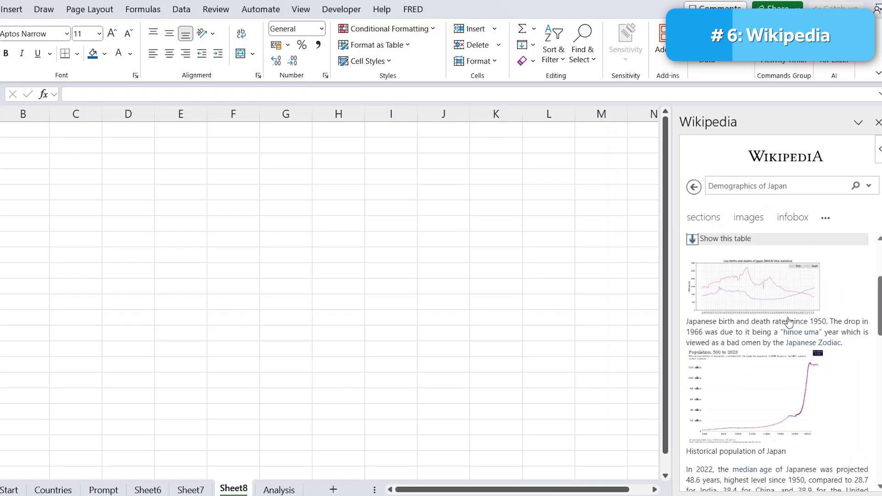
left_click(708, 221)
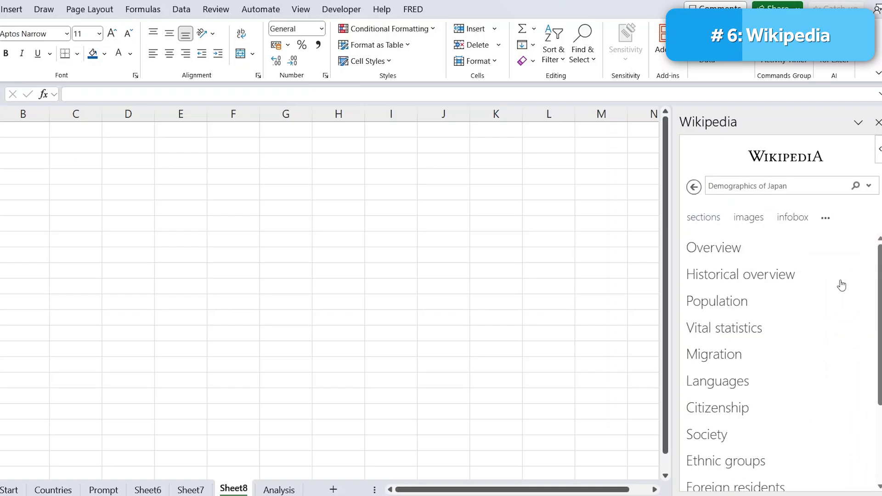
left_click(718, 251)
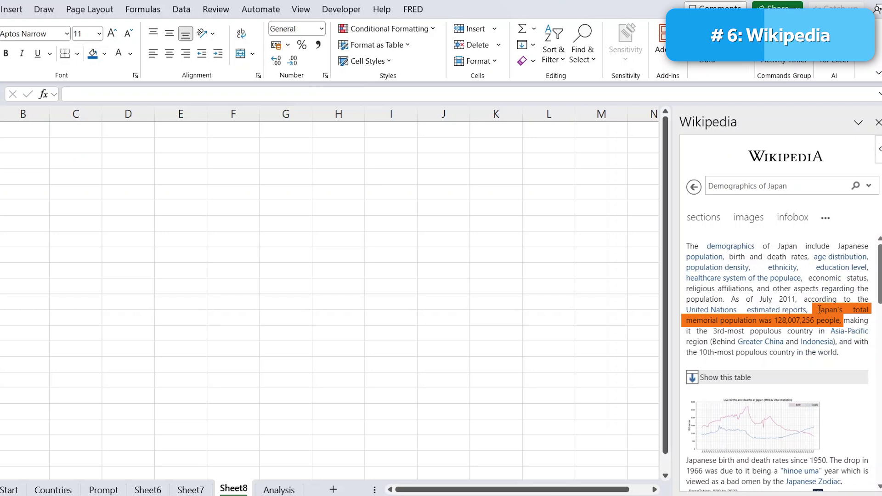
left_click_drag(823, 312, 845, 321)
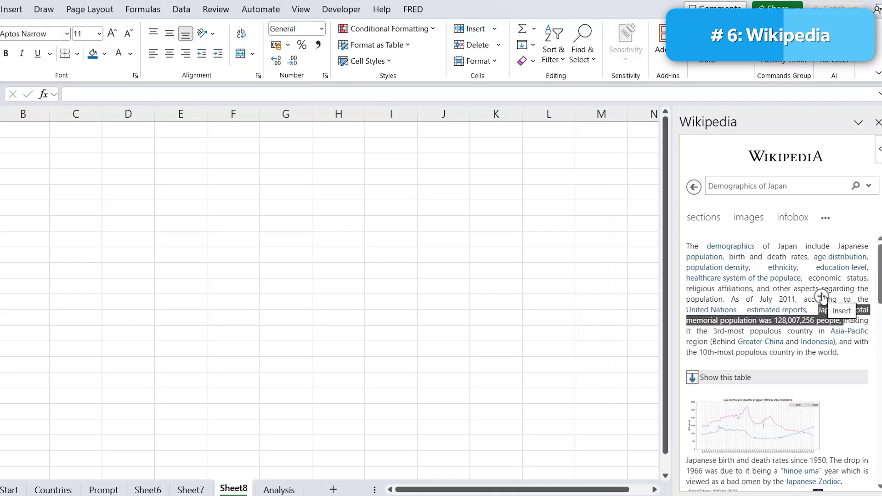
left_click(822, 297)
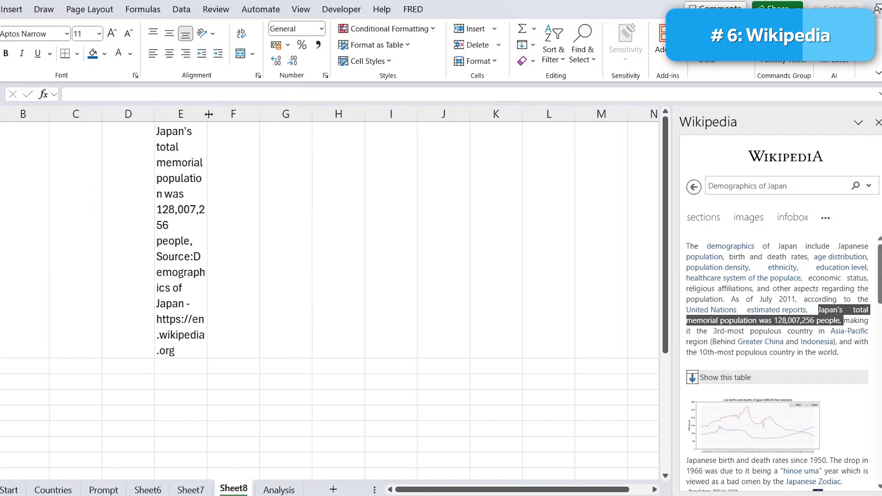
Widen column E, place the birth and death rates chart over G–J, then show the article's images
left_click_drag(207, 114, 362, 149)
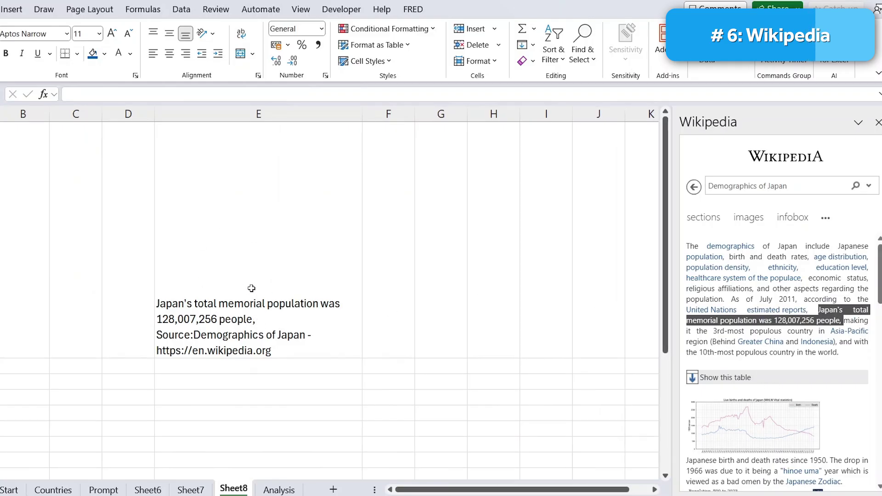
type("k")
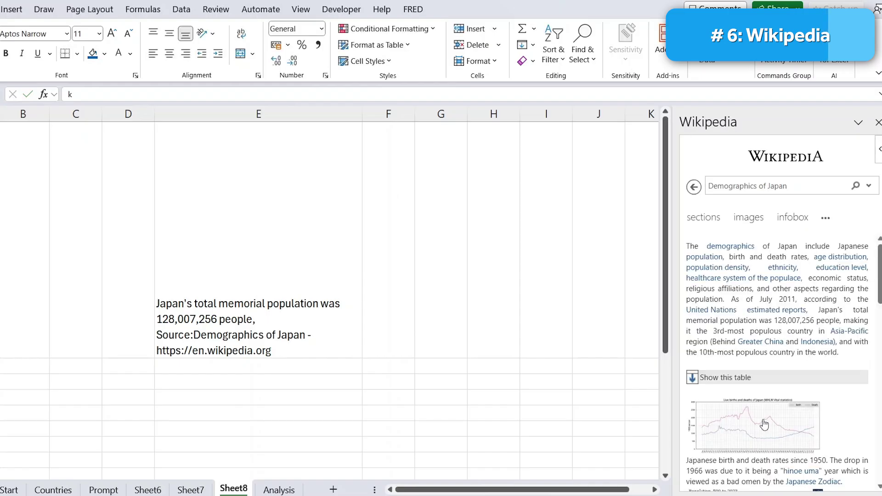
left_click_drag(764, 425, 459, 261)
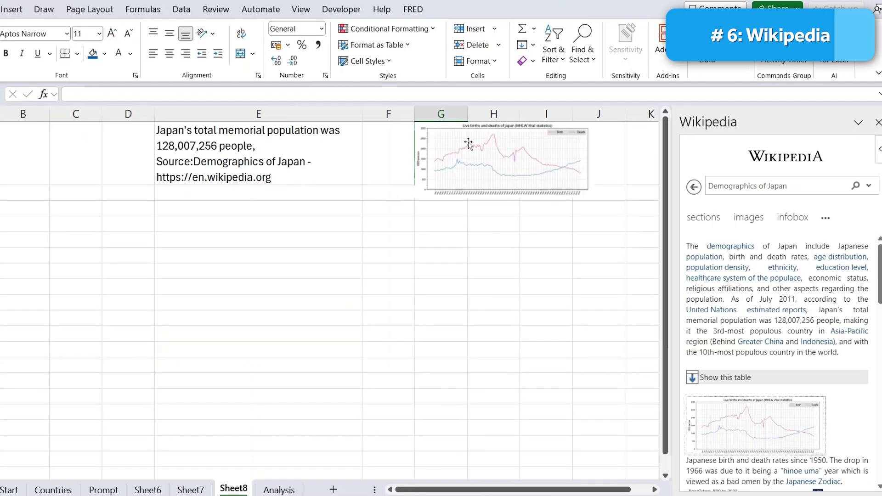
left_click_drag(465, 112, 519, 112)
left_click(523, 201)
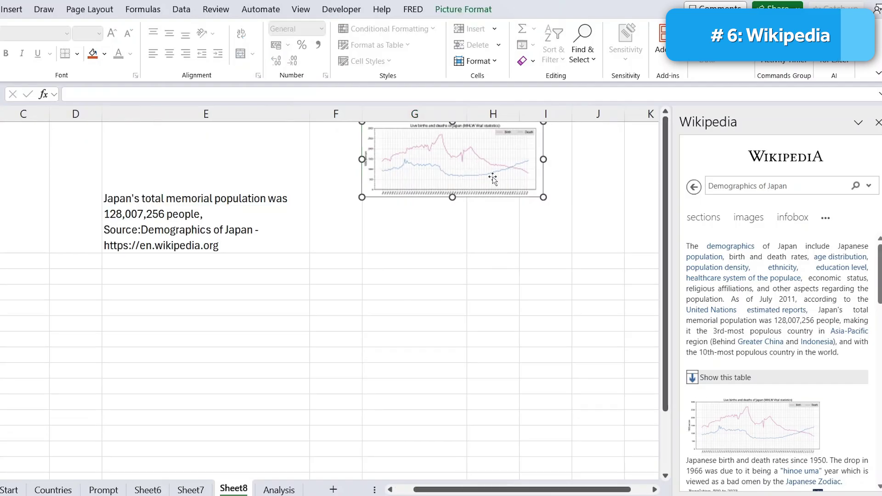
left_click_drag(543, 198, 588, 235)
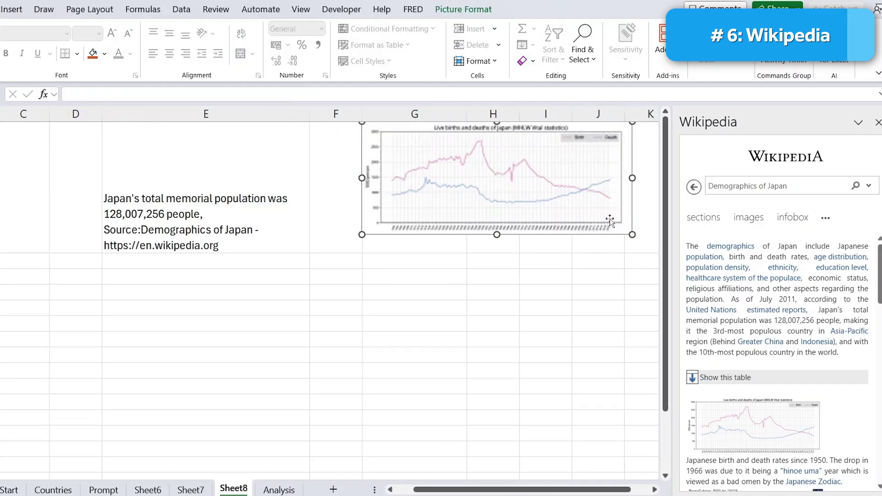
scroll(799, 350, "down", 3)
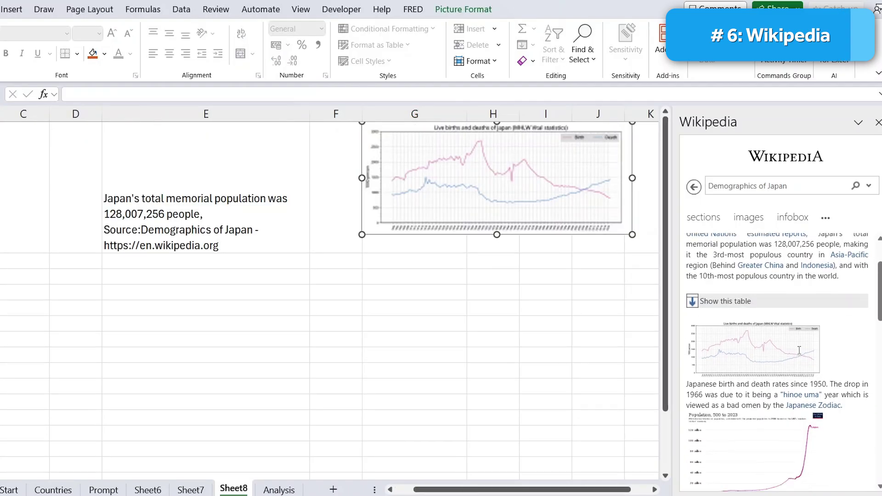
left_click(748, 220)
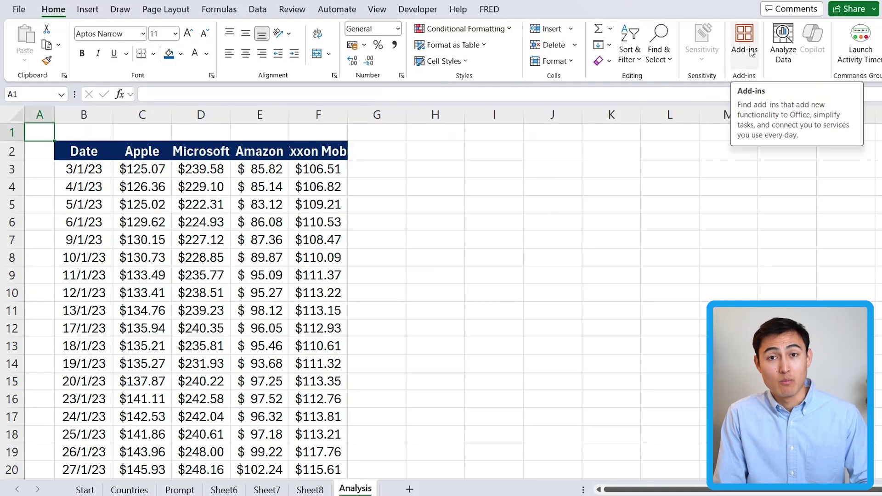
Enable the Analysis ToolPak through File > Options > Add-ins
left_click(28, 10)
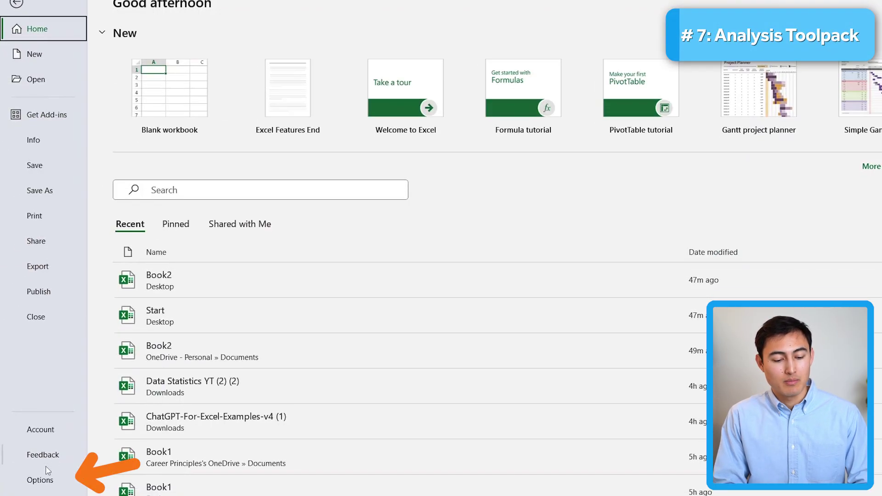
left_click(41, 479)
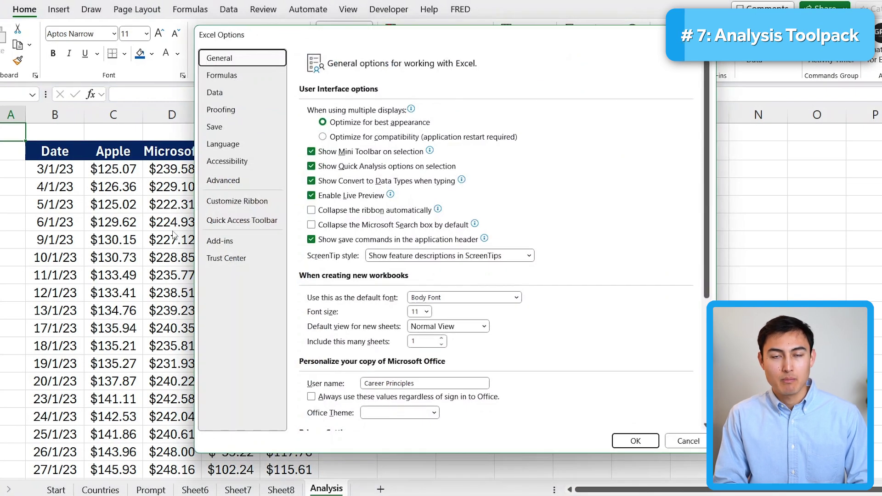
left_click(220, 243)
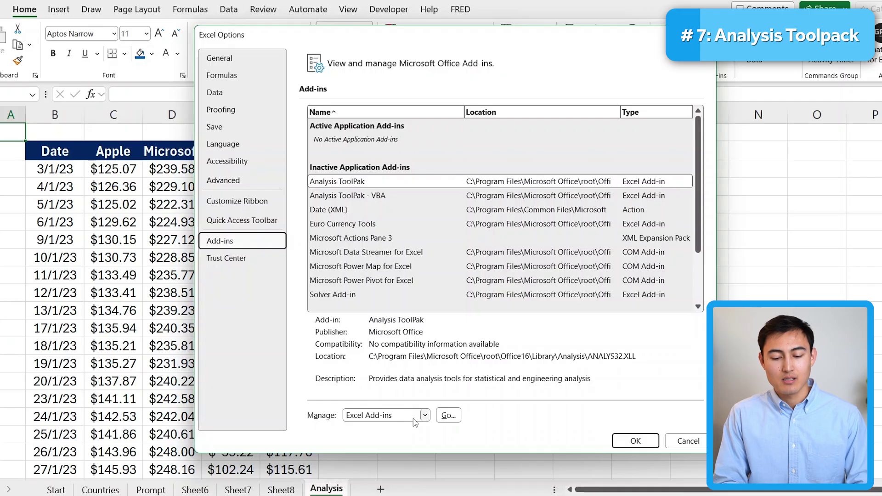
left_click(448, 415)
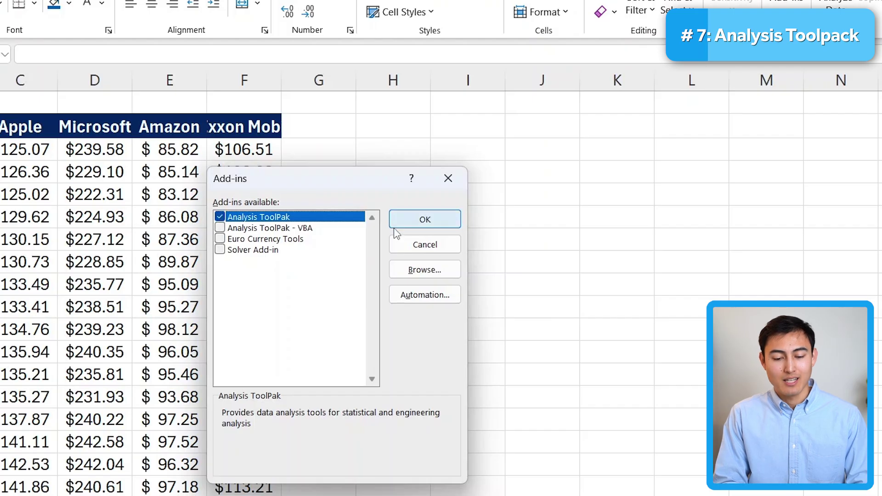
left_click(413, 224)
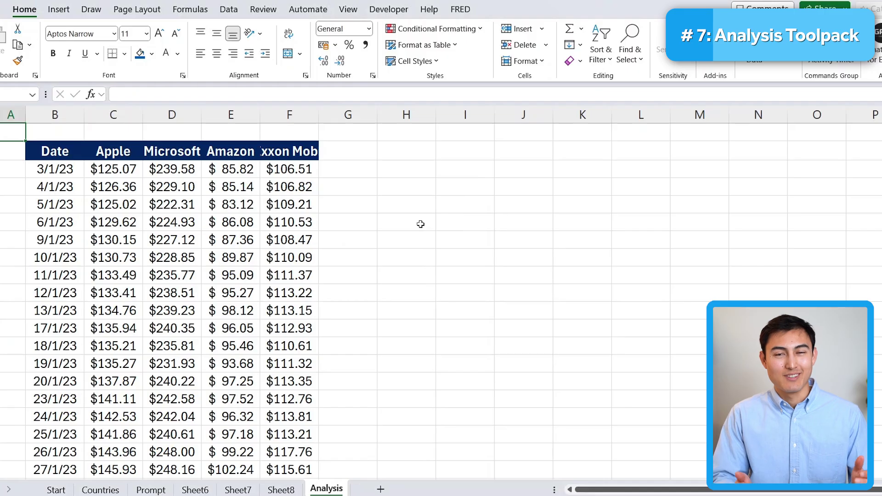
Open Data Analysis from the Data tab and select Descriptive Statistics
left_click(229, 10)
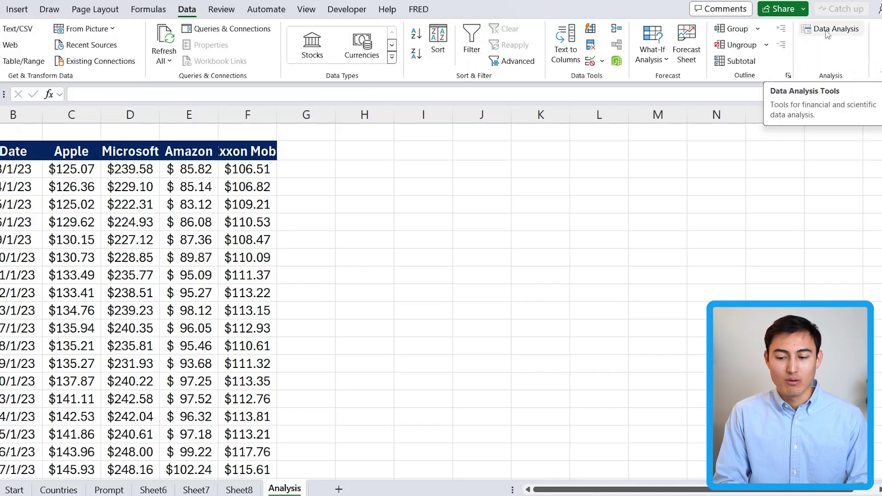
left_click(826, 30)
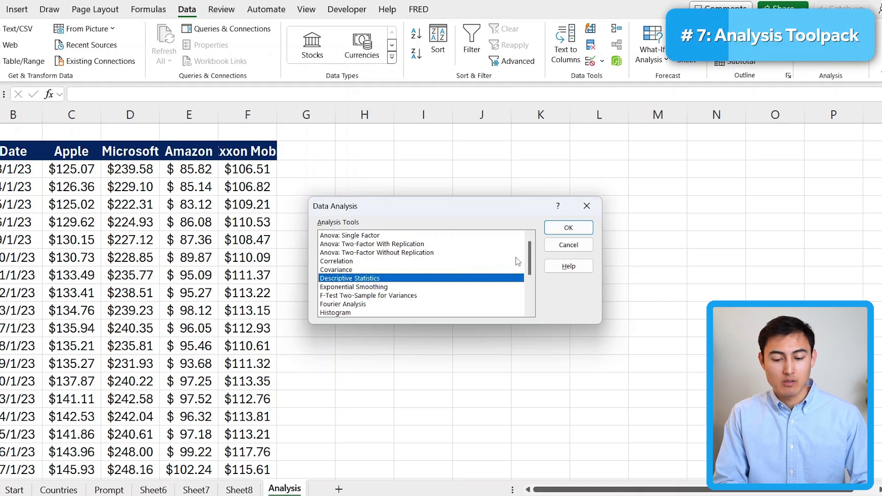
left_click_drag(530, 265, 530, 289)
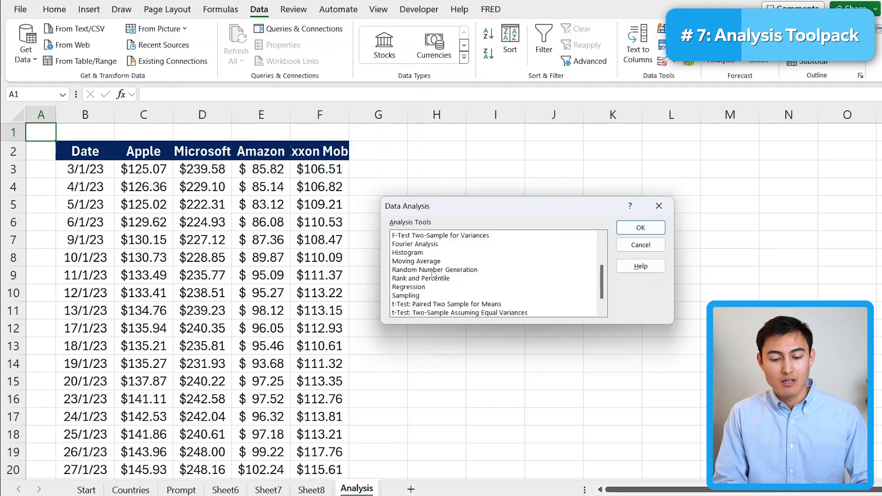
left_click(486, 296)
key("d")
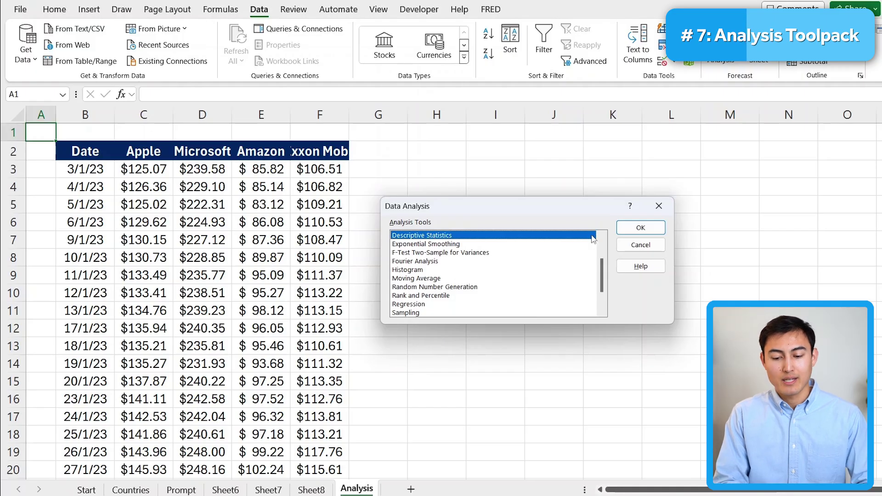
Set the Descriptive Statistics input range to B3:F42
left_click(639, 228)
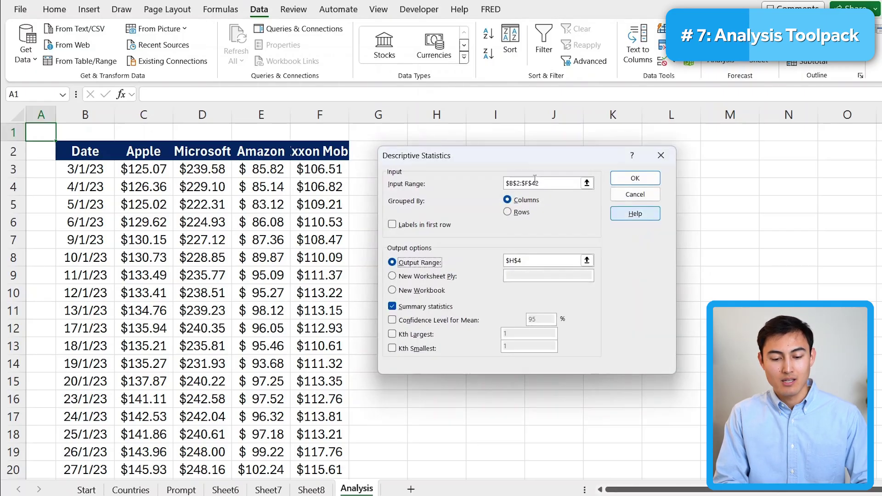
left_click(586, 183)
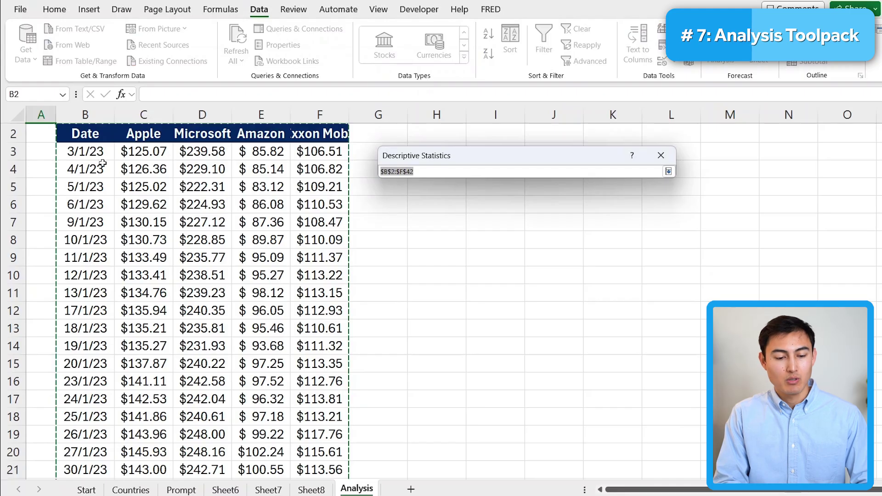
left_click(84, 150)
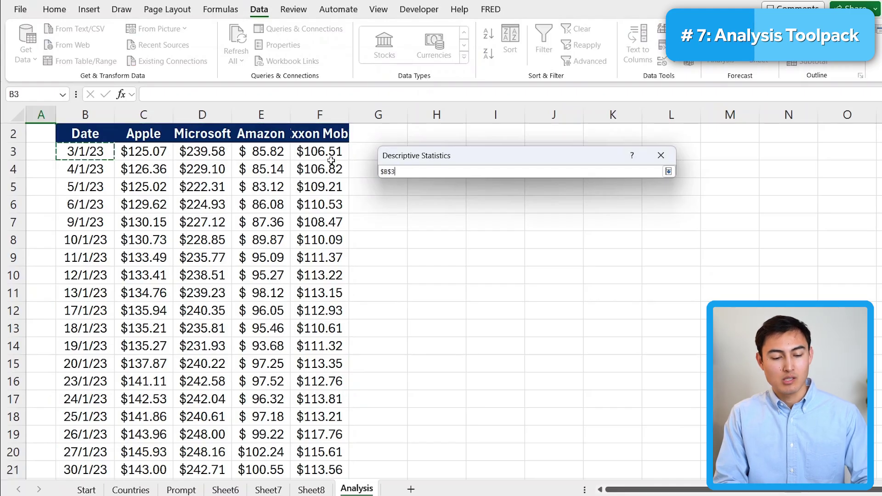
key("ctrl+shift+Down")
key("ctrl+shift+Right")
scroll(331, 160, "up", 7)
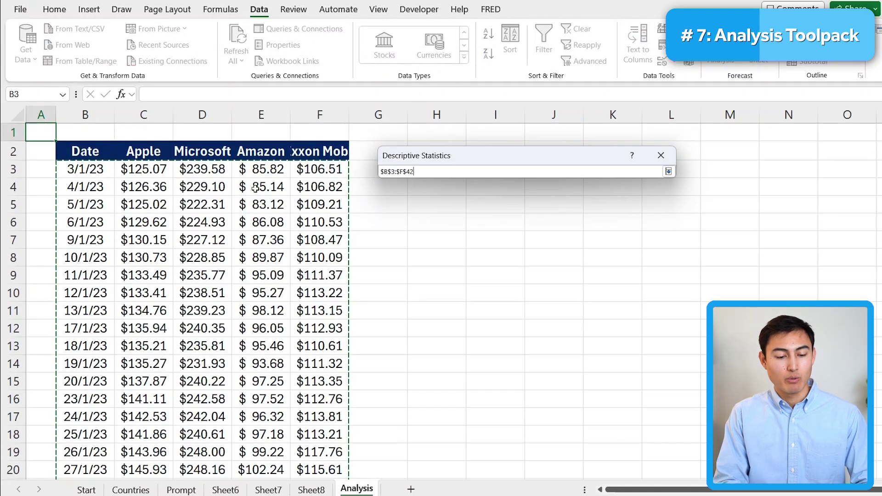
left_click(669, 171)
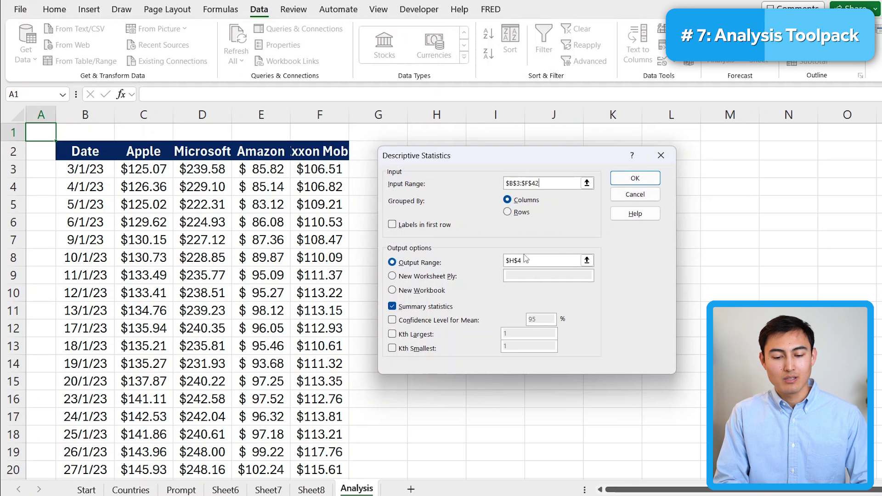
Place the statistics output starting at cell H4 and run the analysis
left_click(587, 260)
left_click(433, 186)
left_click(668, 171)
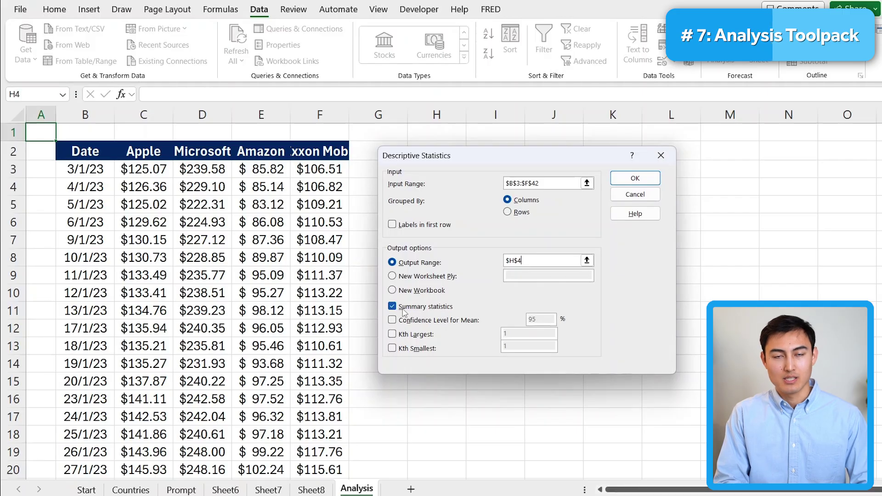
left_click(636, 180)
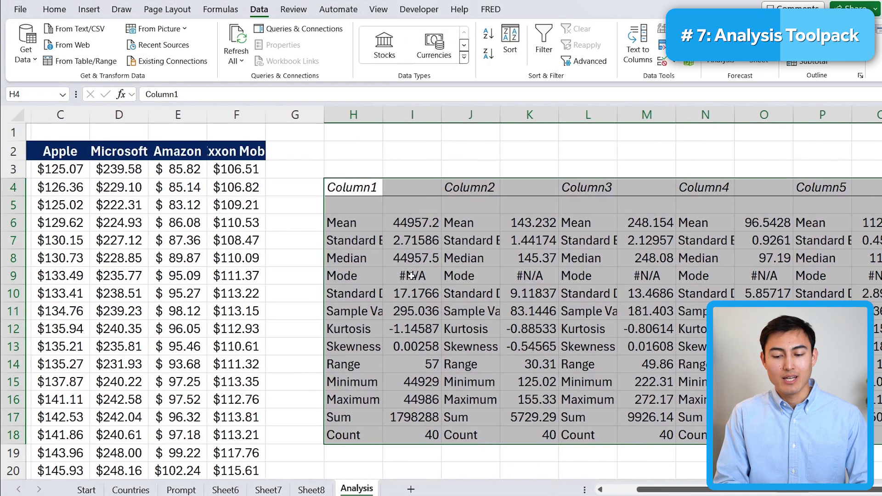
Autofit column J to its statistic labels and review the values down to Count
scroll(412, 276, "left", 3)
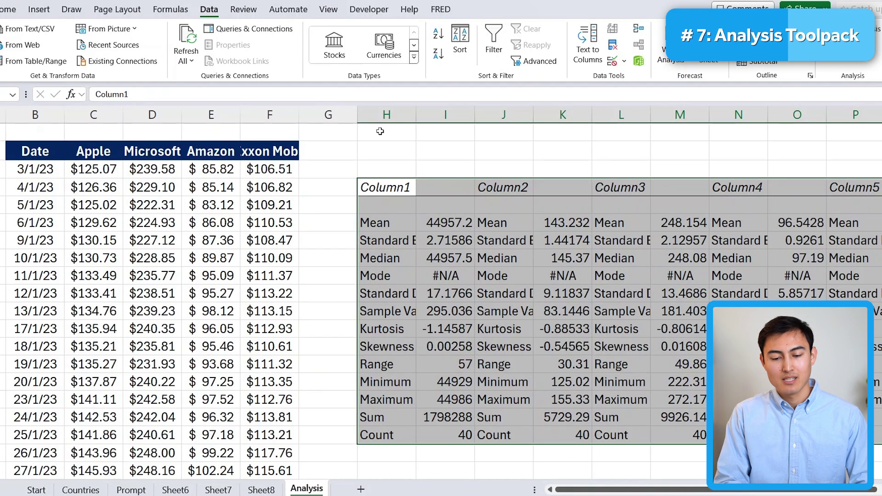
left_click(496, 115)
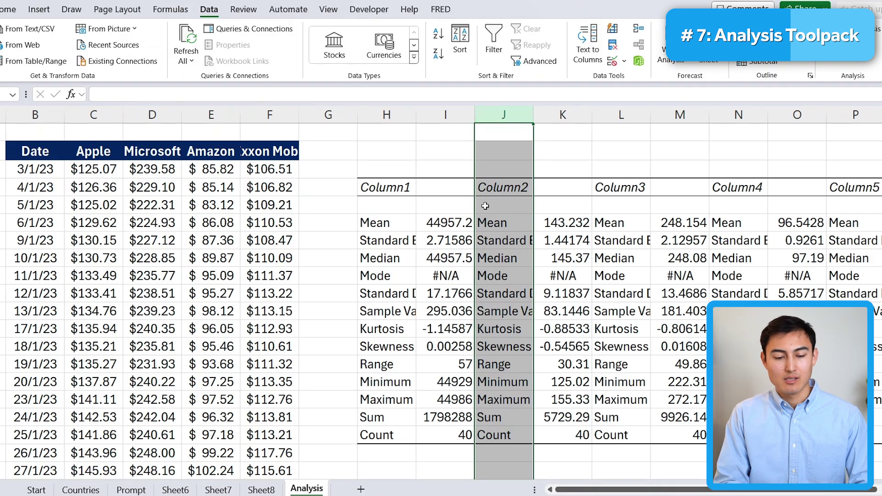
scroll(405, 311, "right", 3)
scroll(404, 311, "left", 2)
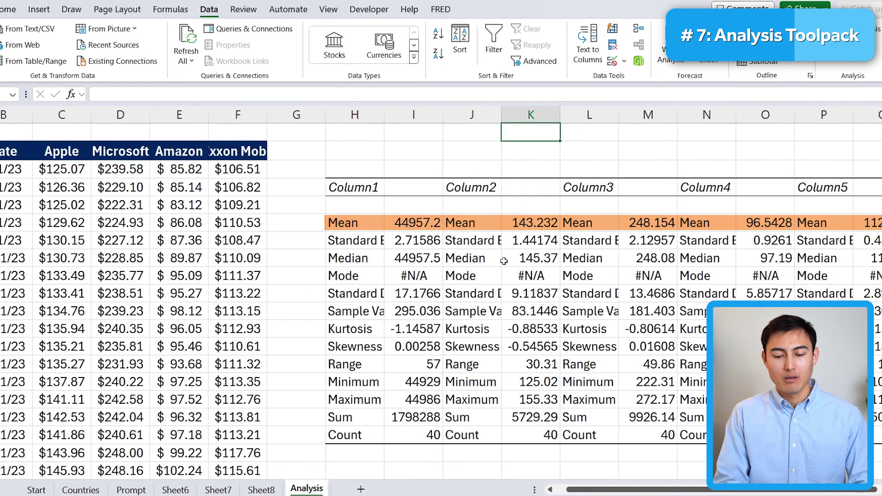
key("Down")
key("Down")
key("Down")
key("Down")
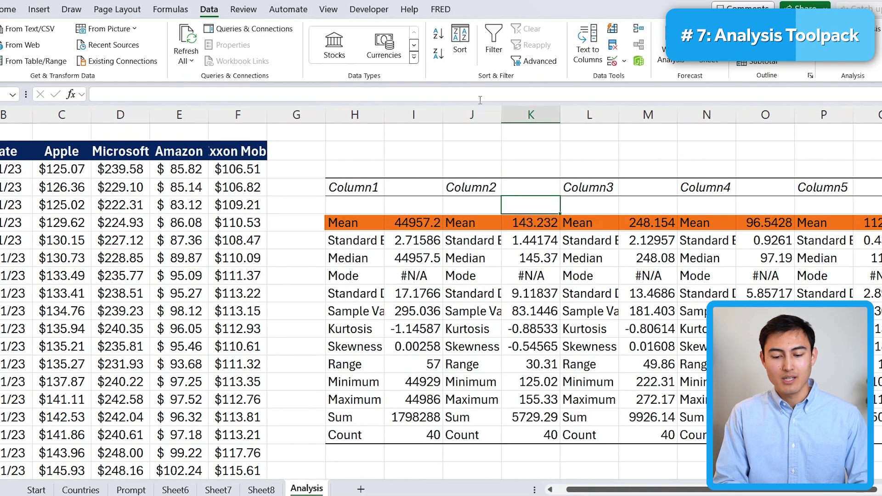
double_click(501, 115)
key("Down")
key("Down")
key("Down")
key("Down")
key("Down")
key("Down")
key("Down")
key("Down")
key("Down")
key("Down")
key("Down")
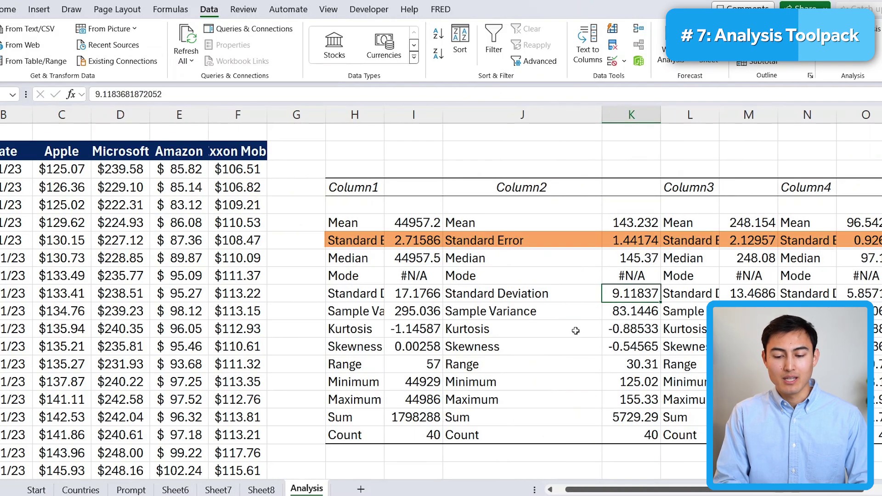
key("Down")
key("Down")
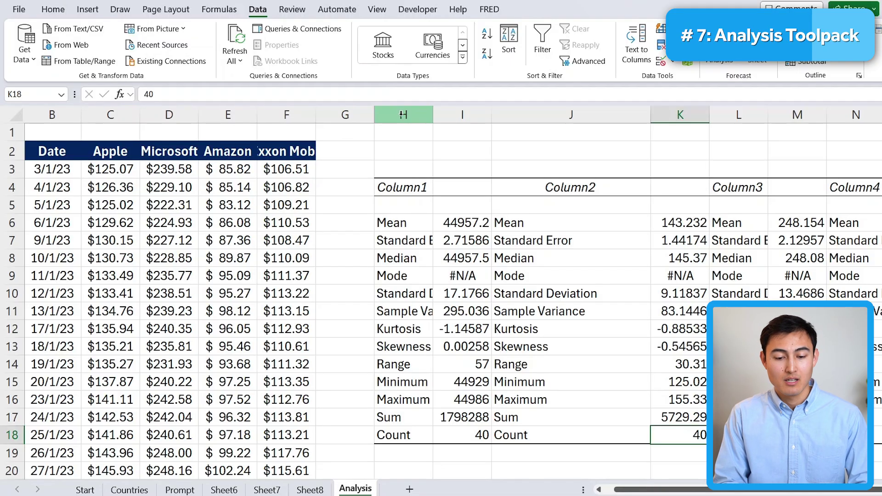
Select columns H through the last column of the sheet
left_click(404, 113)
key("shift+Right")
key("ctrl+shift+Right")
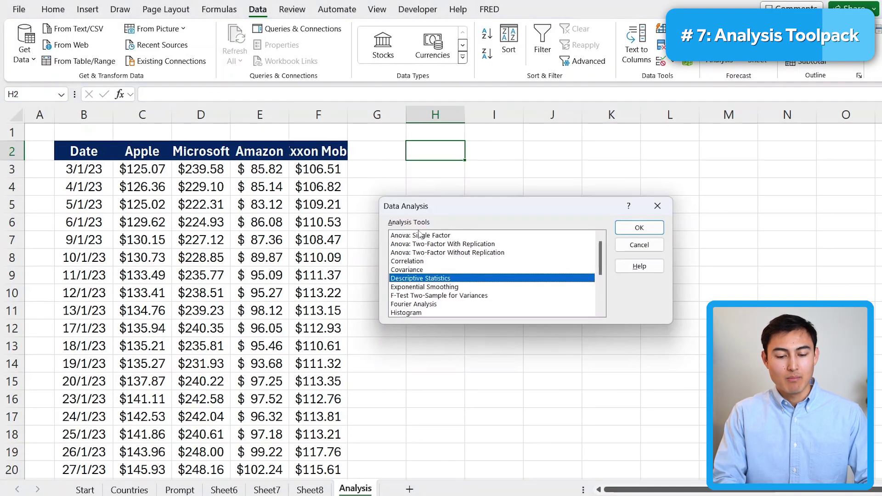
Choose the Correlation tool and set its input range to C3:F42
left_click(398, 261)
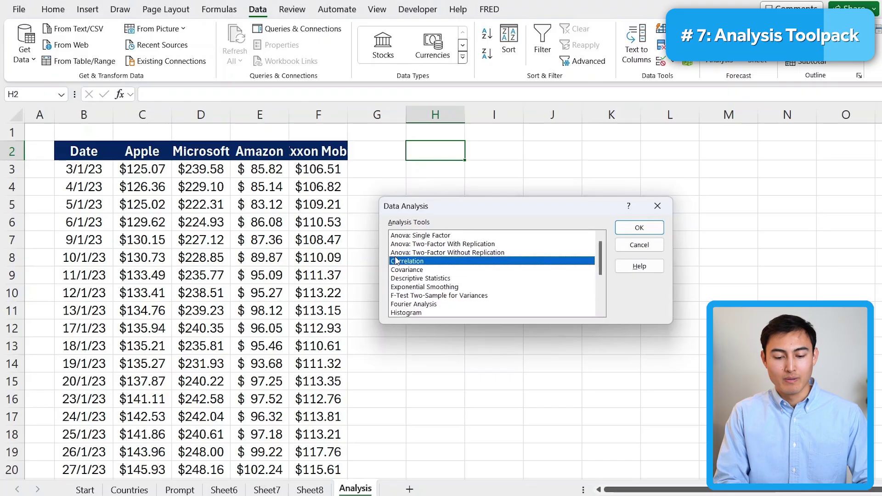
left_click(643, 230)
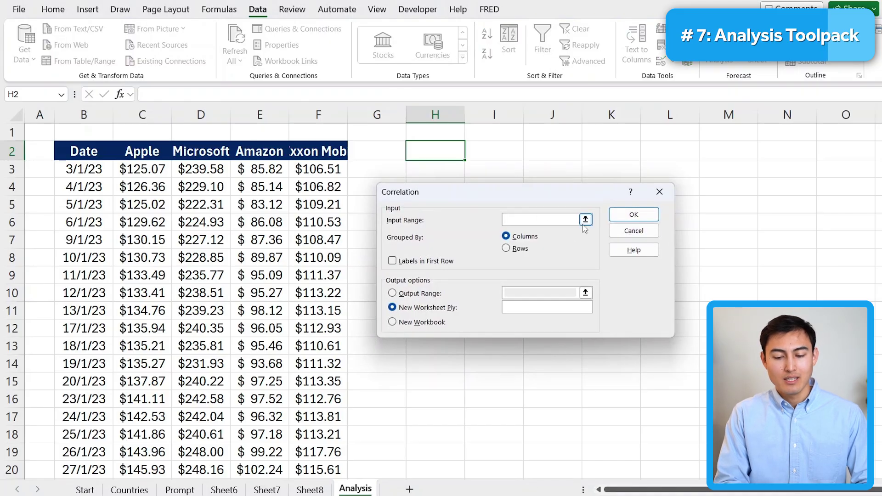
left_click(585, 220)
left_click(125, 171)
key("ctrl+shift+Down")
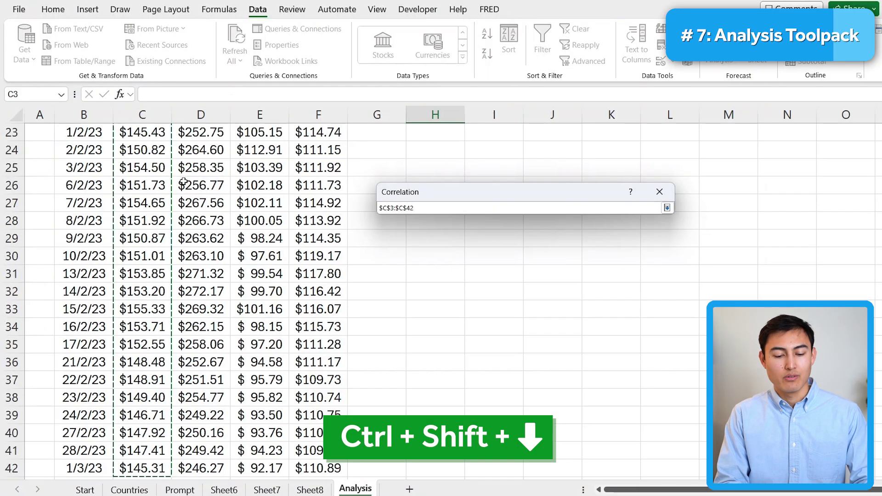
key("ctrl+shift+Right")
key("Return")
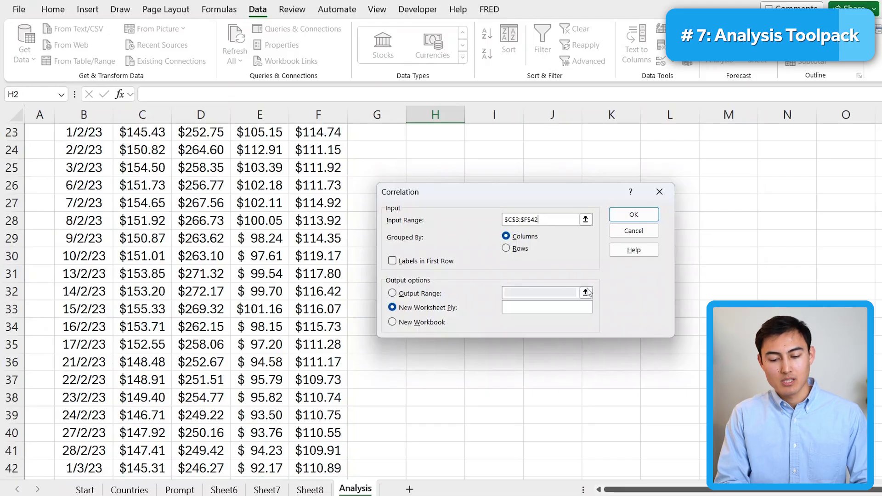
Place the correlation output starting at cell H2 and run it
left_click(392, 293)
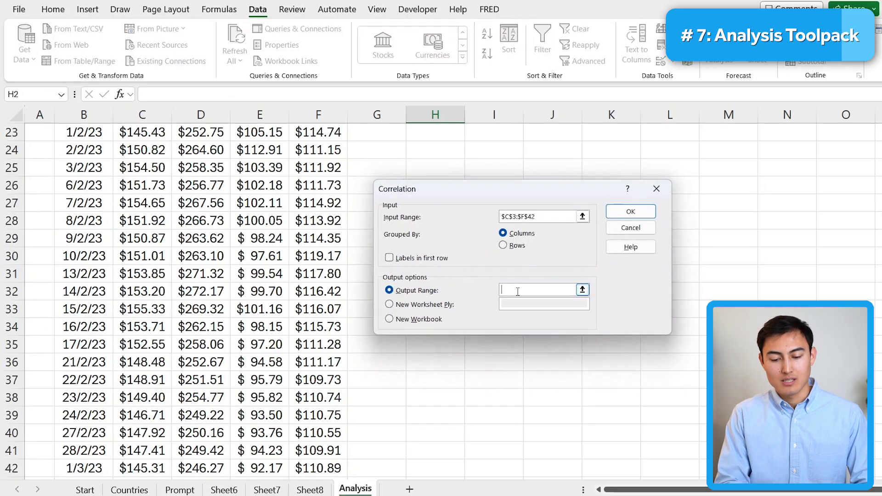
scroll(343, 215, "up", 7)
left_click(437, 154)
left_click(631, 211)
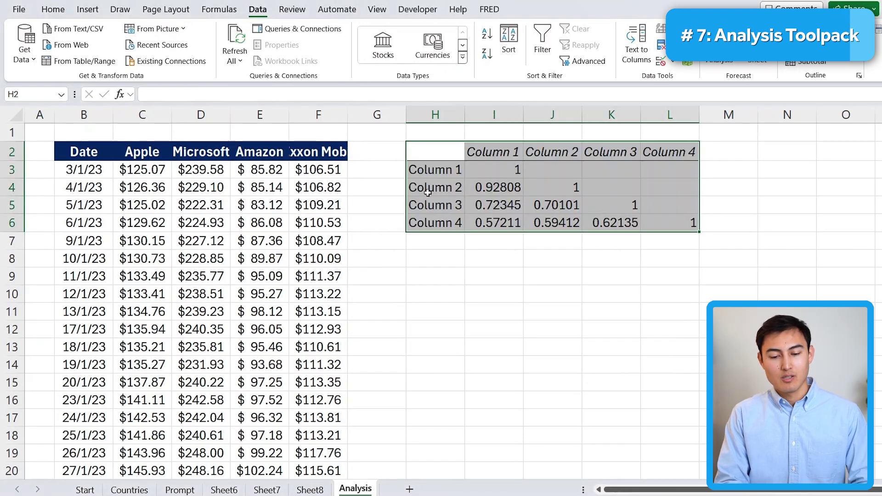
key("Down")
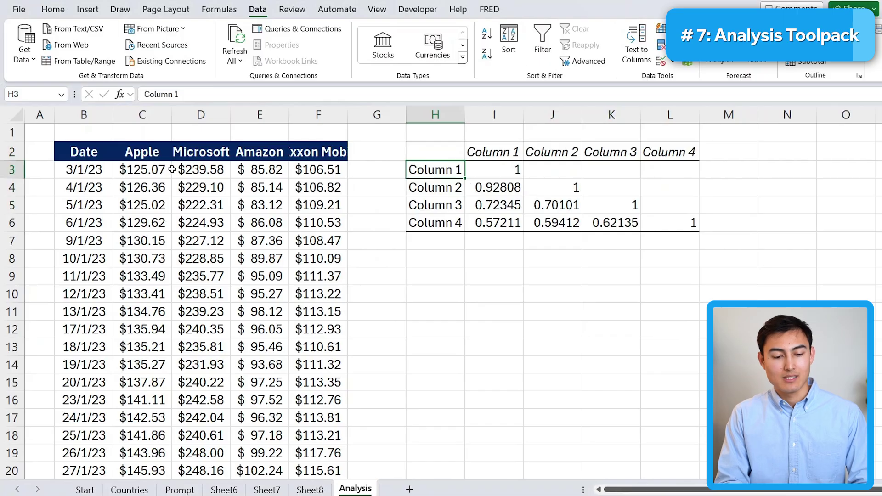
key("Right")
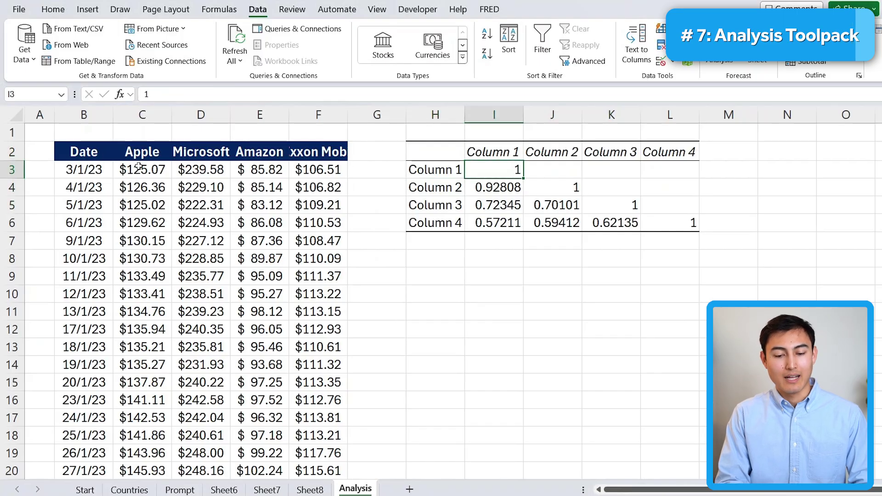
key("Left")
left_click(509, 170)
key("Down")
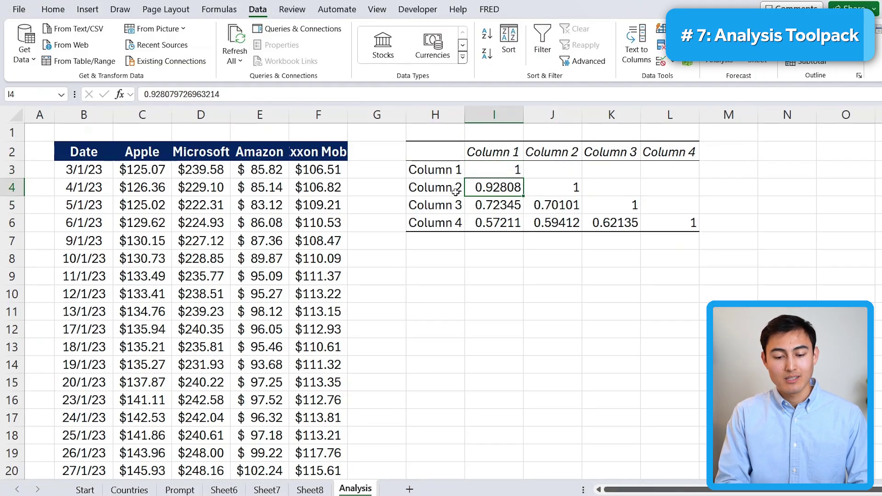
key("Down")
key("Down")
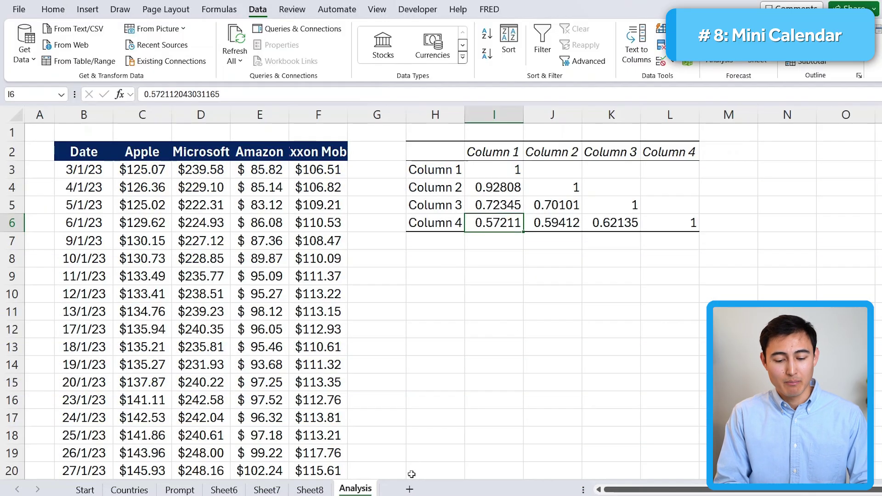
Add a new Sheet9 and install the Mini Calendar and Date Picker add-in from the store
left_click(410, 488)
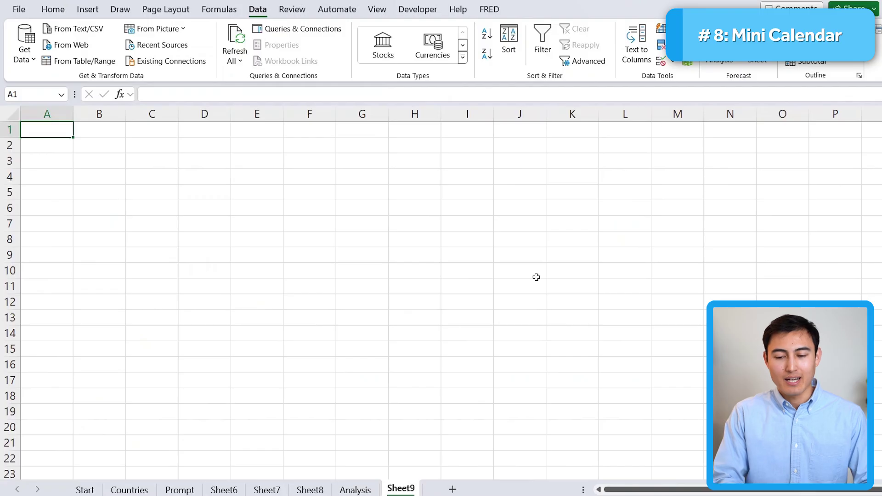
key("alt+h")
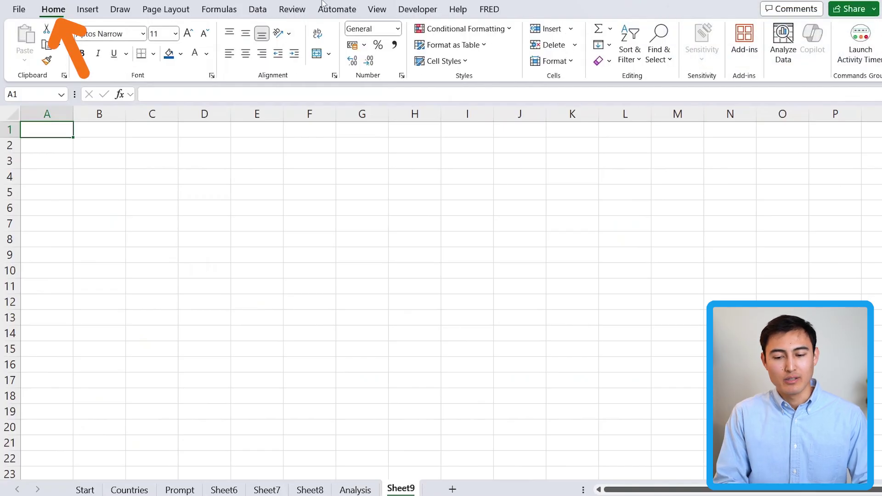
left_click(744, 46)
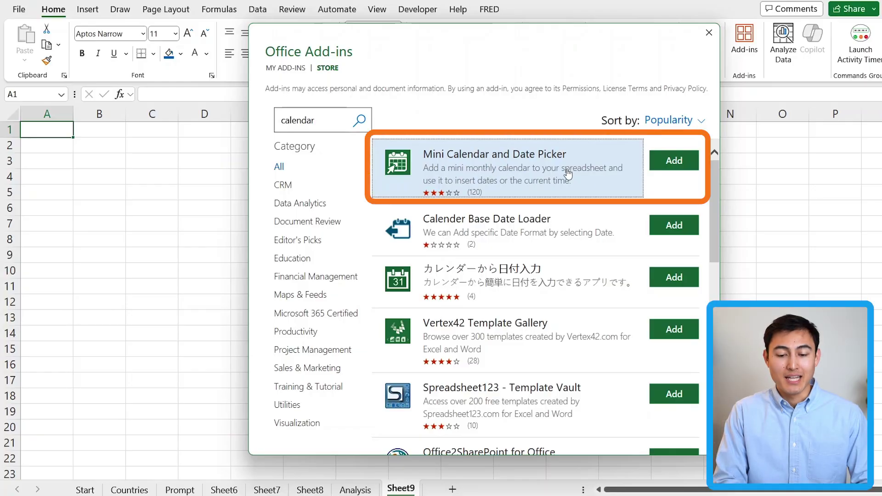
left_click(671, 161)
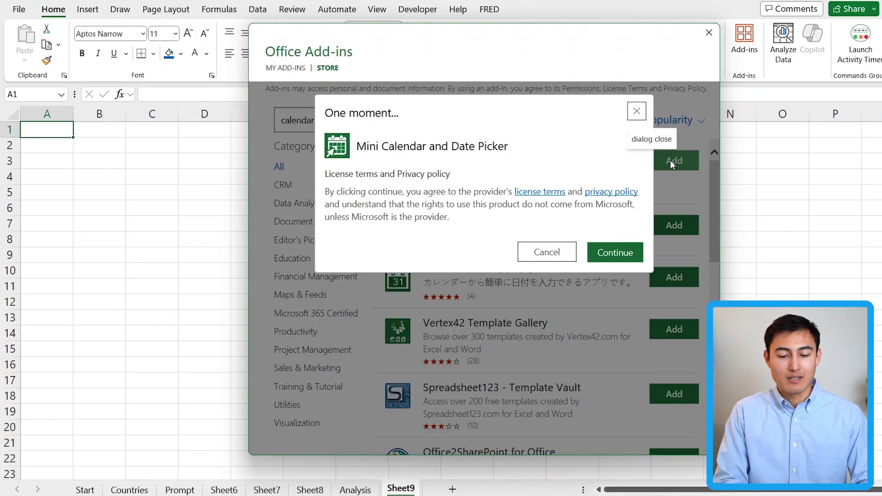
left_click(621, 253)
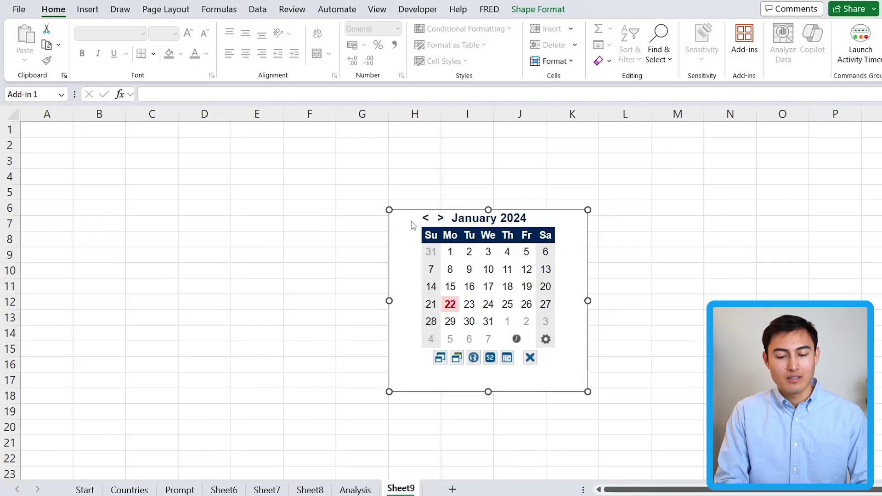
Drag the calendar over columns B–E, shrink its frame, and test the month arrows
left_click_drag(414, 212, 108, 156)
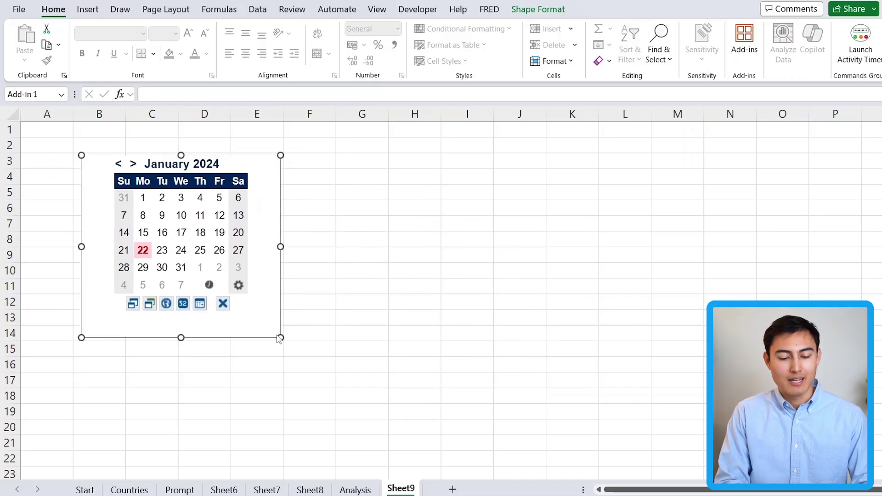
left_click_drag(281, 337, 266, 321)
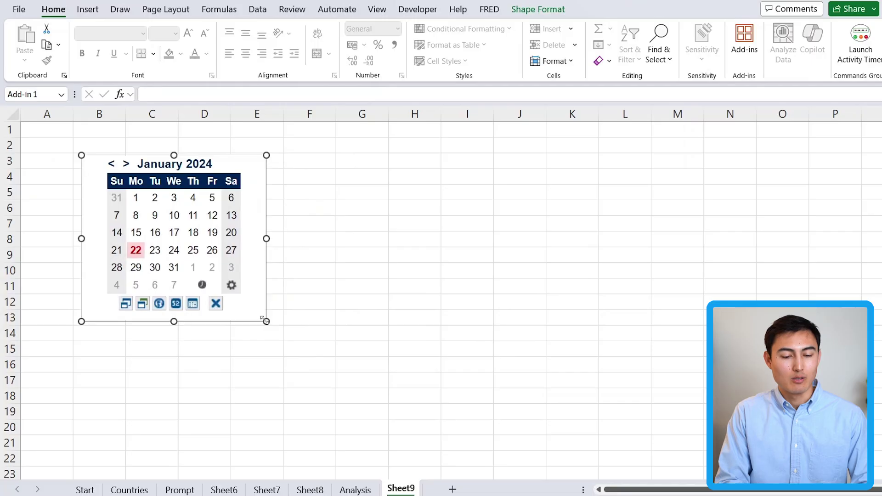
left_click(113, 164)
left_click(126, 164)
left_click(365, 176)
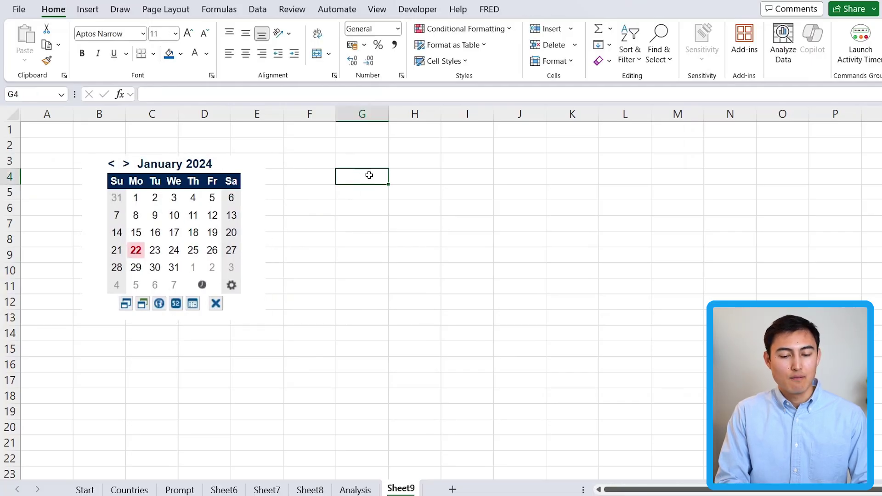
Insert 01/01/2024 into G4, widen column G, and insert 3:10 PM into G5
left_click(137, 201)
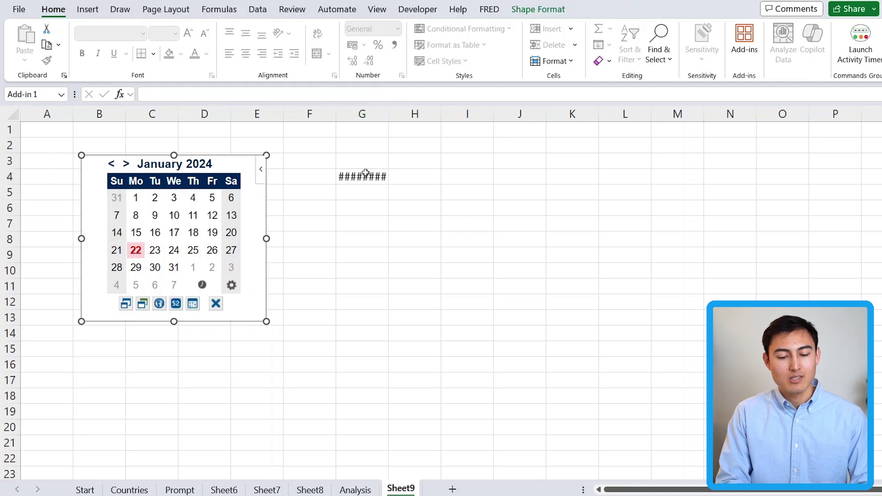
left_click_drag(391, 115, 407, 115)
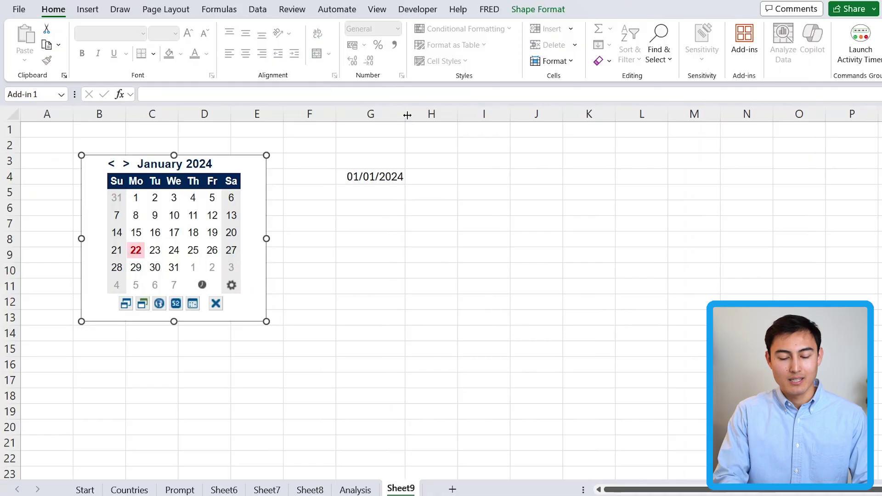
left_click(359, 193)
scroll(359, 193, "up", 1)
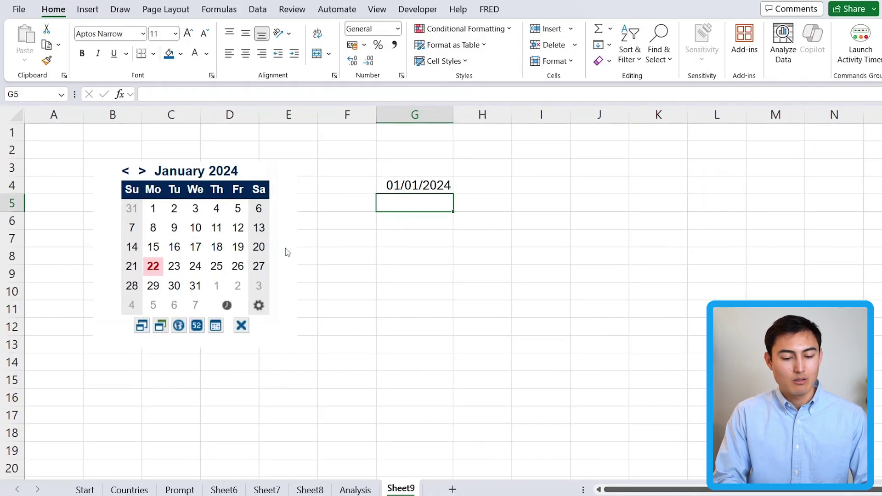
left_click(226, 308)
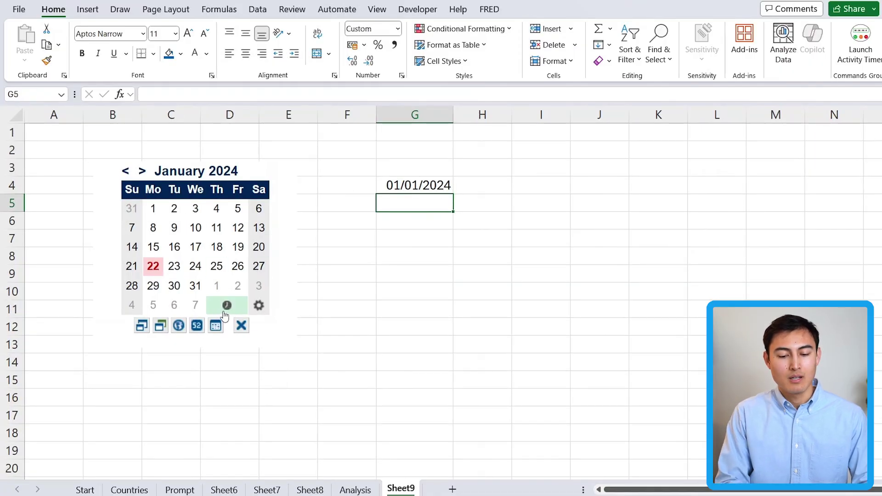
left_click(228, 307)
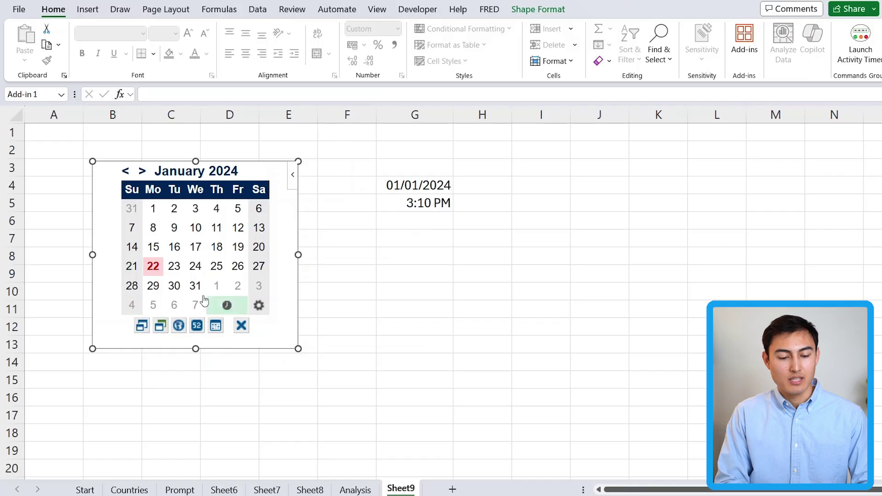
Turn on week numbers and ISO Monday weeks, then insert 02/01/2024 in G7 and 3:10 PM in G8
left_click(197, 326)
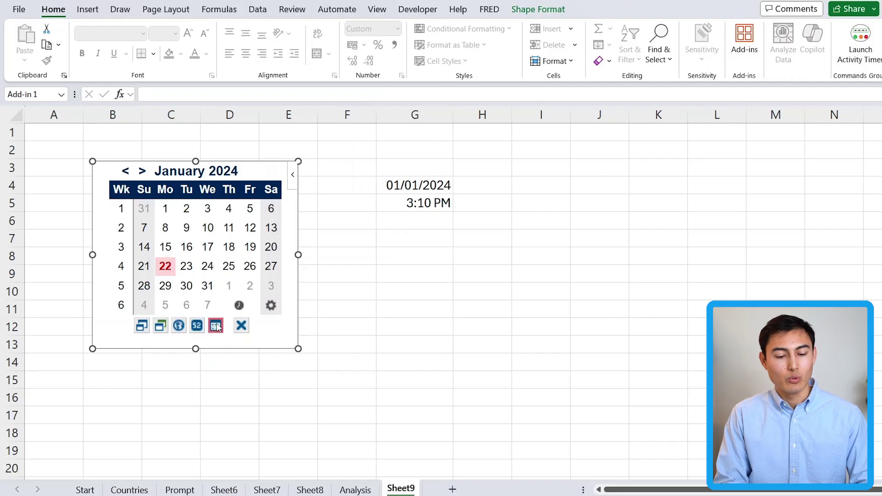
left_click(178, 326)
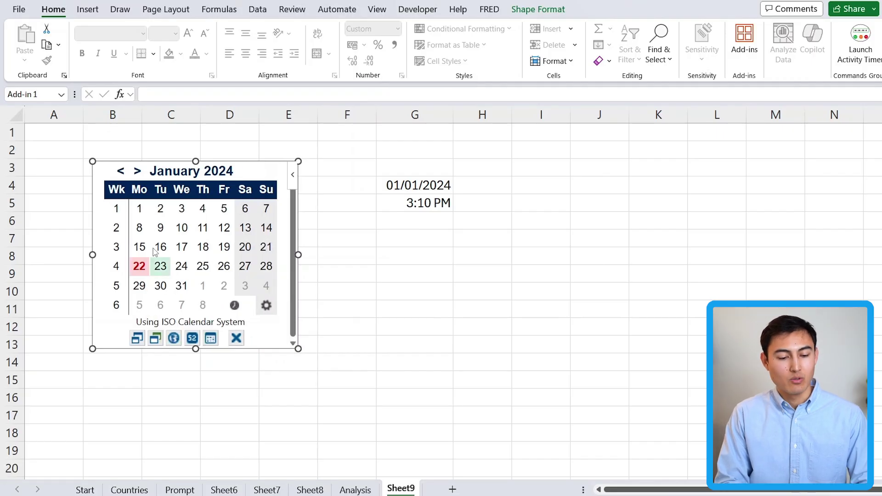
left_click(404, 239)
left_click(161, 214)
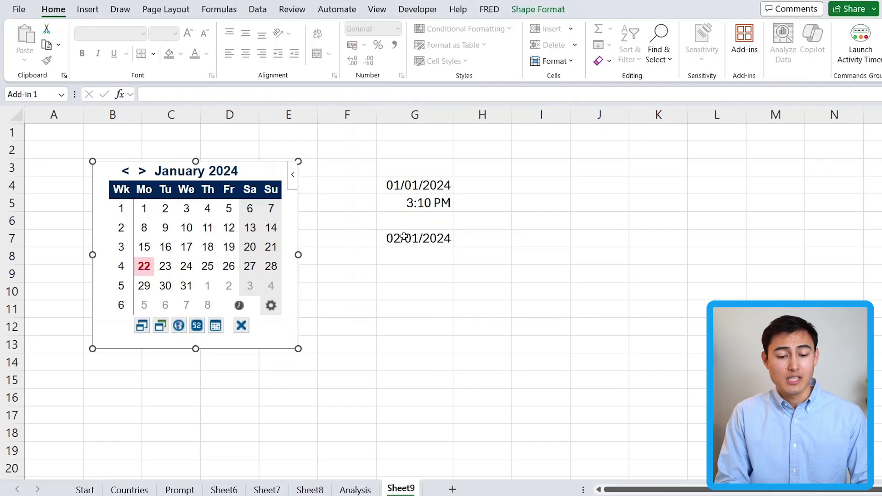
left_click(416, 252)
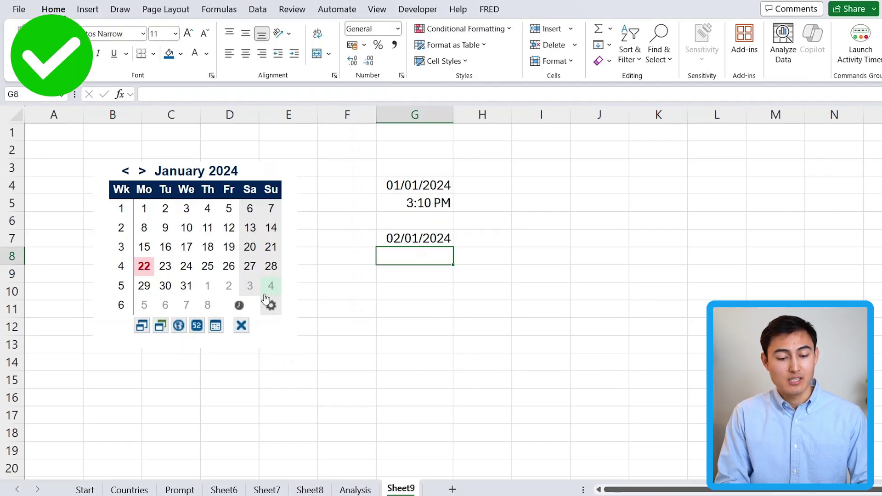
left_click(238, 306)
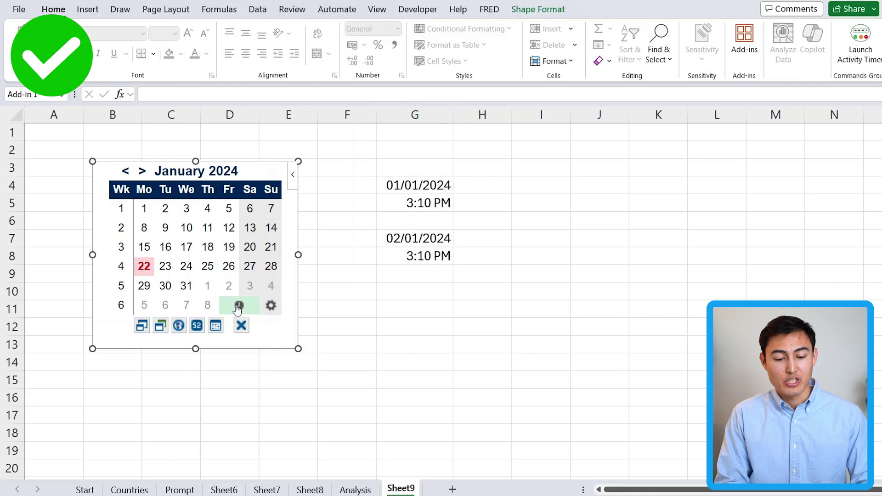
left_click(400, 275)
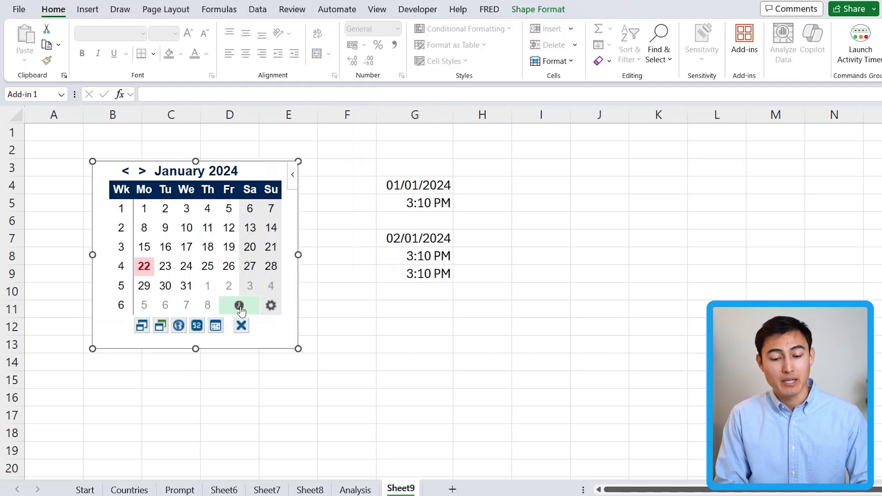